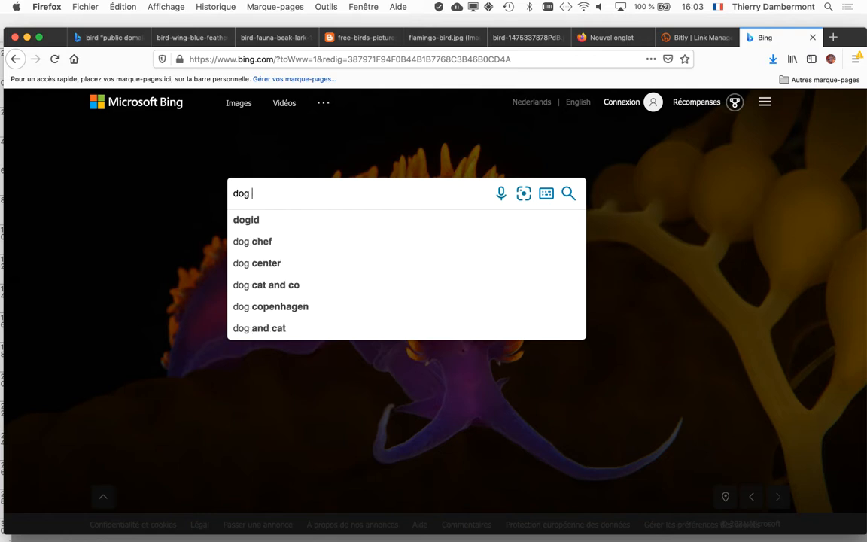
# Search Bing for dog "public domain" and display the image results
pyautogui.write('"public domain"')
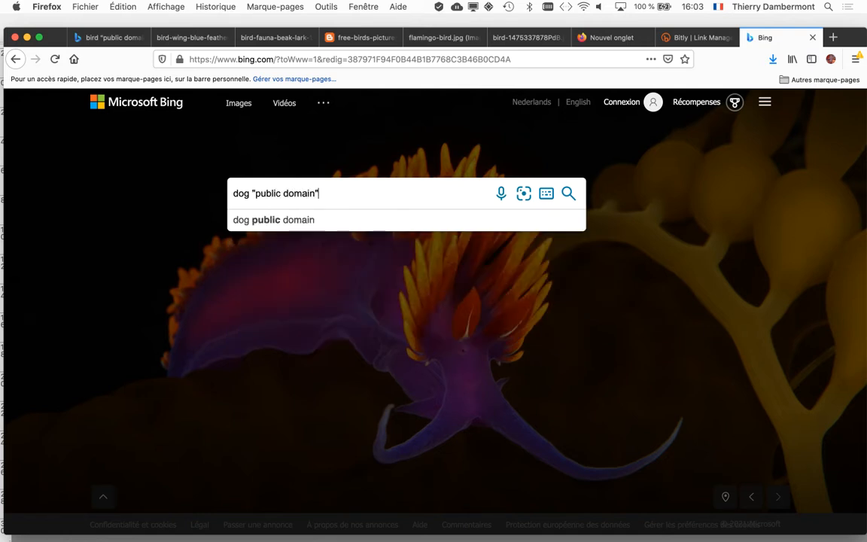
pyautogui.press('Return')
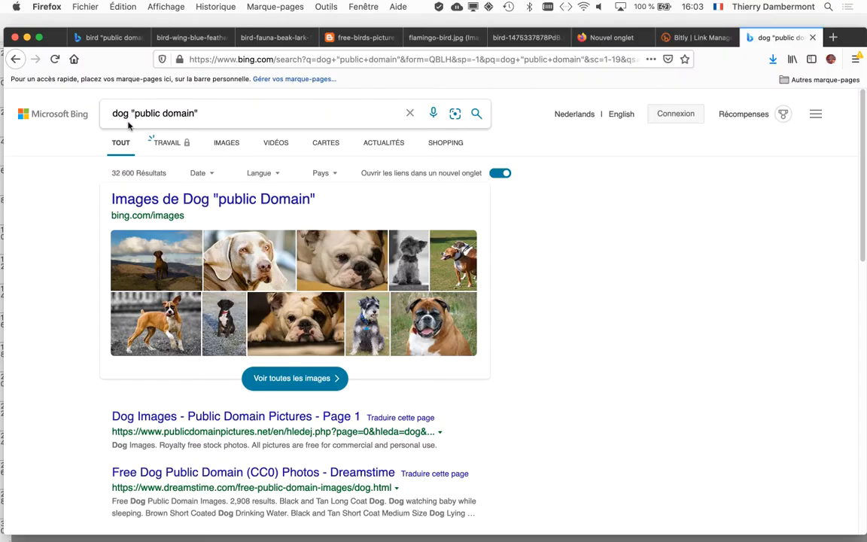
pyautogui.click(223, 145)
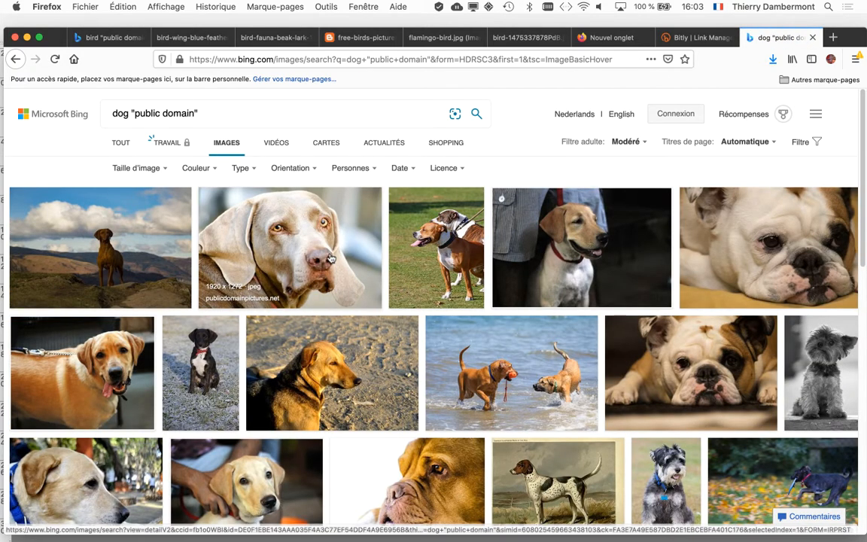
# Open the full-size version of the close-up portrait of the pale, long-eared dog from the image results
pyautogui.rightClick(323, 249)
pyautogui.click(301, 241)
pyautogui.click(281, 234)
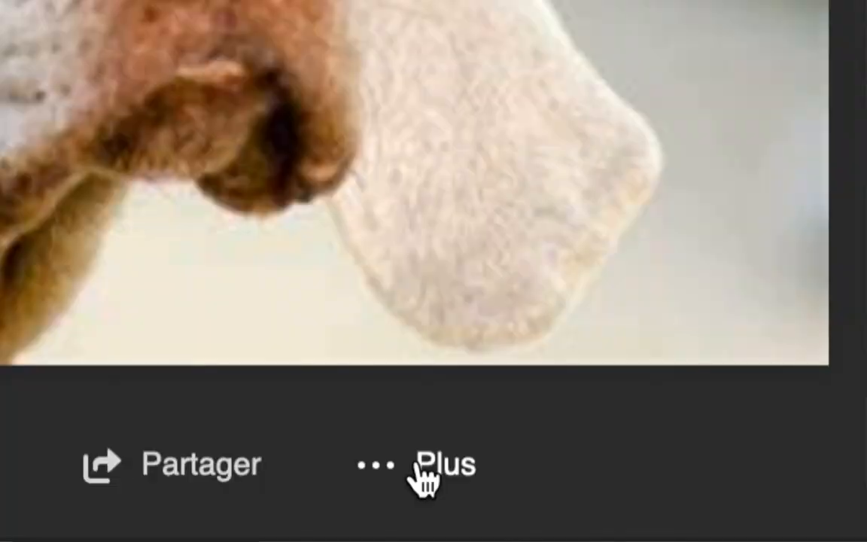
pyautogui.click(425, 476)
pyautogui.click(356, 196)
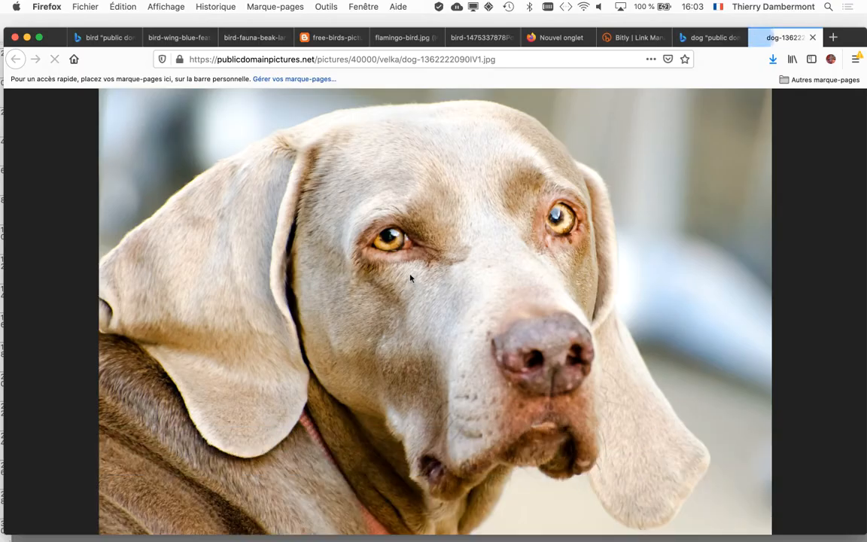
# Save the dog portrait into a new folder named chiens inside logo-en-bas-a-droite-de-photos-variees-JANVIER2021
pyautogui.rightClick(411, 278)
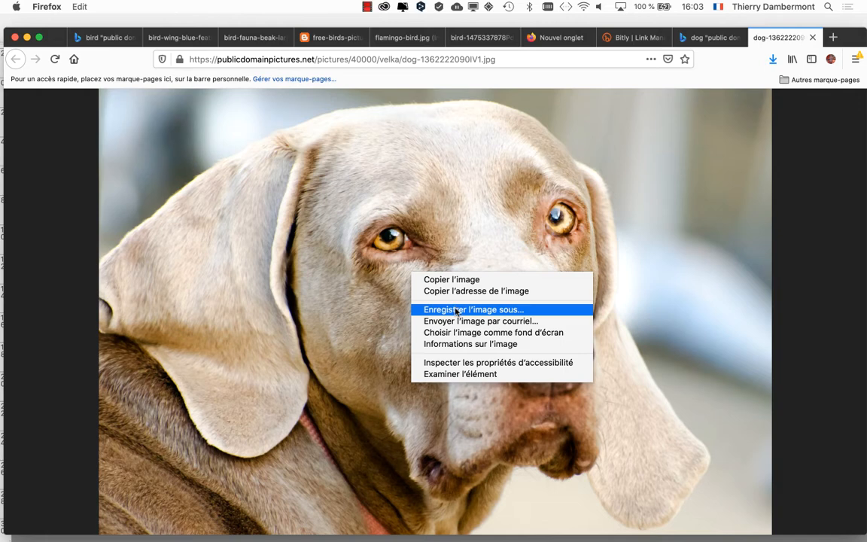
pyautogui.click(455, 310)
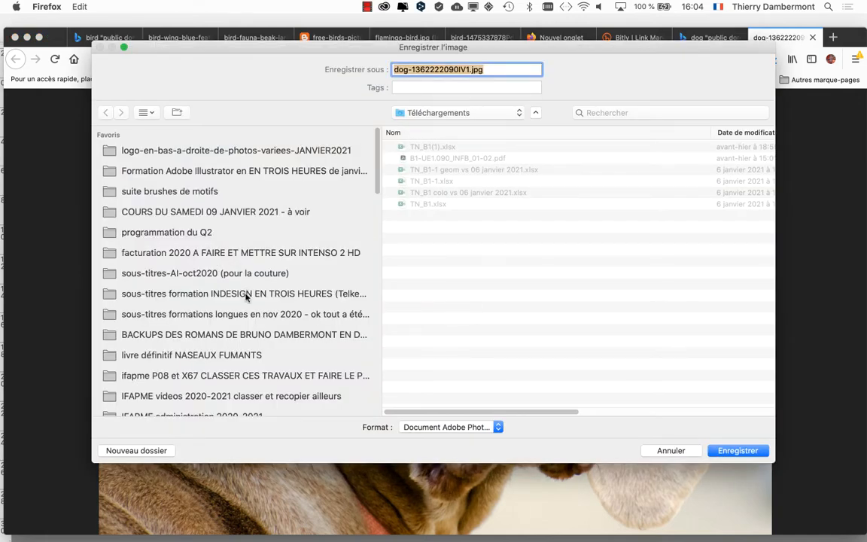
pyautogui.click(219, 154)
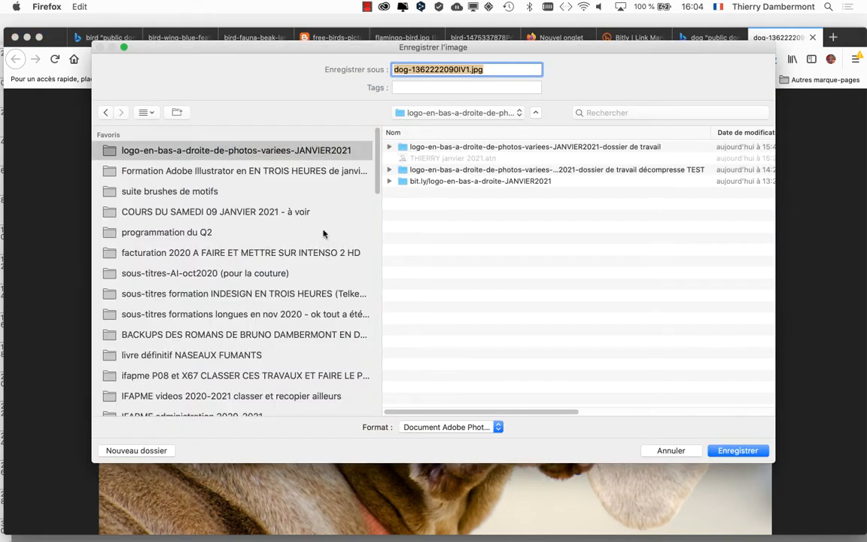
pyautogui.click(154, 451)
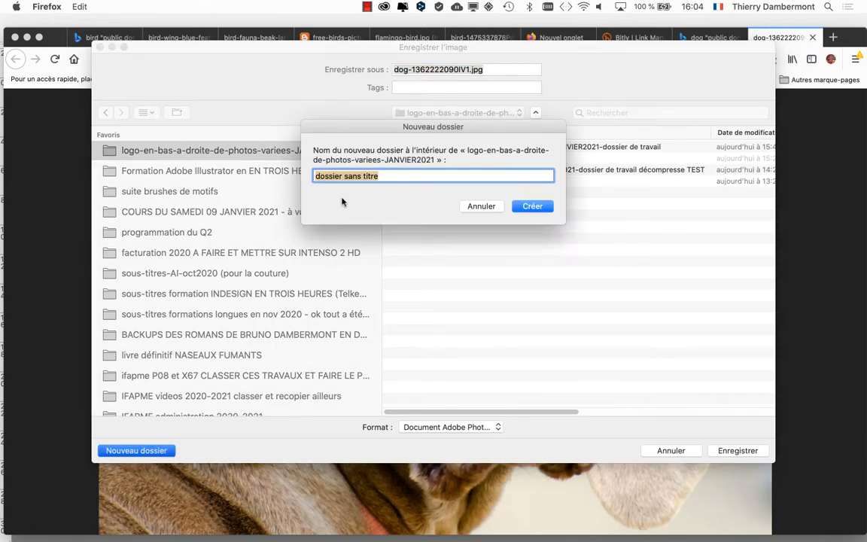
pyautogui.write('chi')
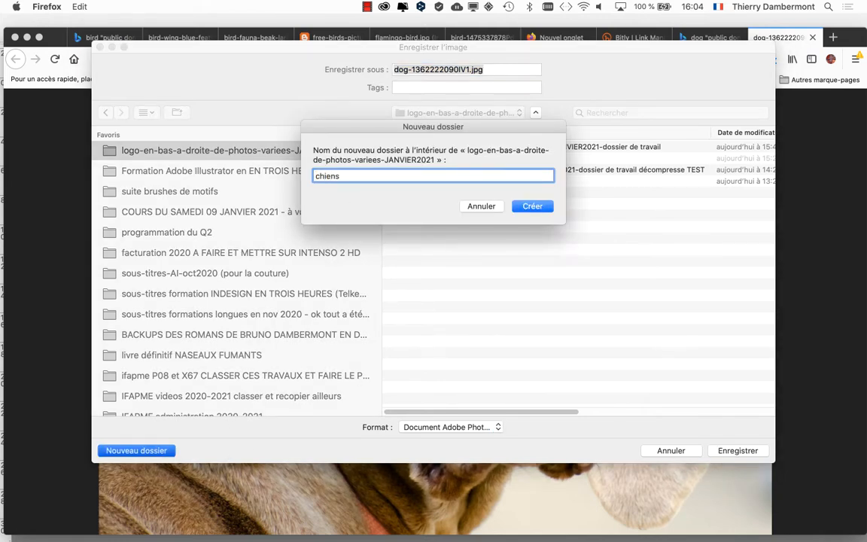
pyautogui.write('ens')
pyautogui.click(530, 204)
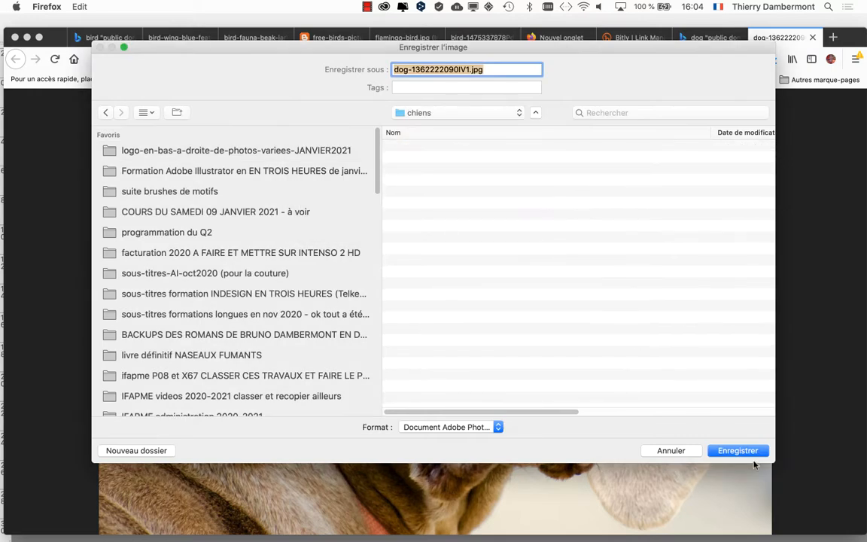
pyautogui.click(737, 451)
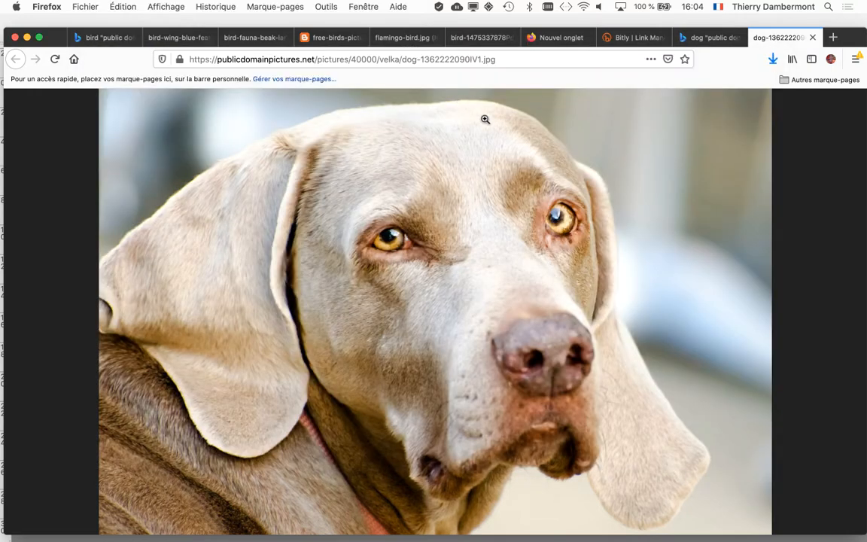
# Return to the dog image results and open the full-size vintage illustration of two sheep dogs
pyautogui.click(700, 38)
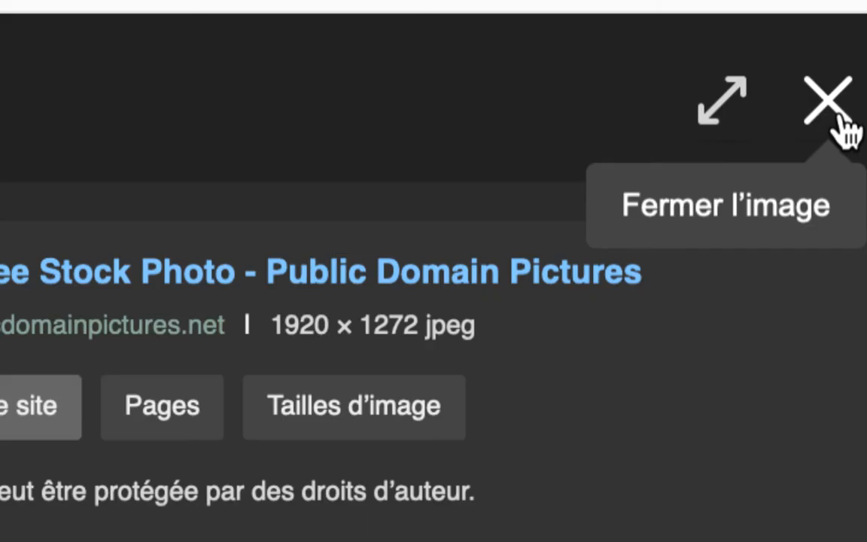
pyautogui.click(838, 113)
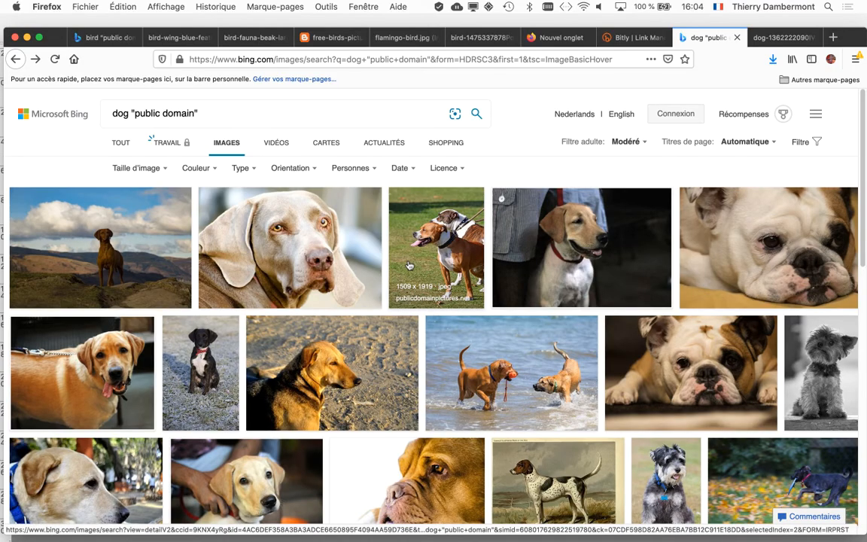
pyautogui.scroll(-5, 405, 296)
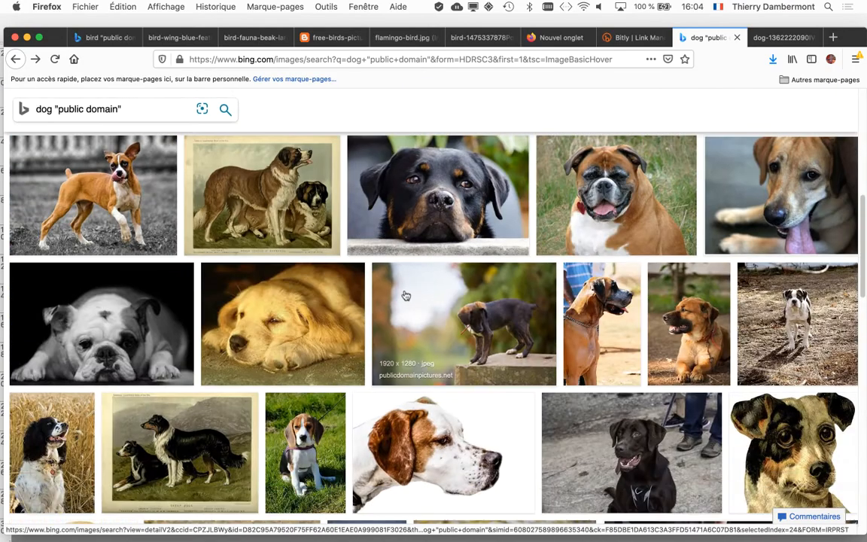
pyautogui.scroll(-1, 258, 301)
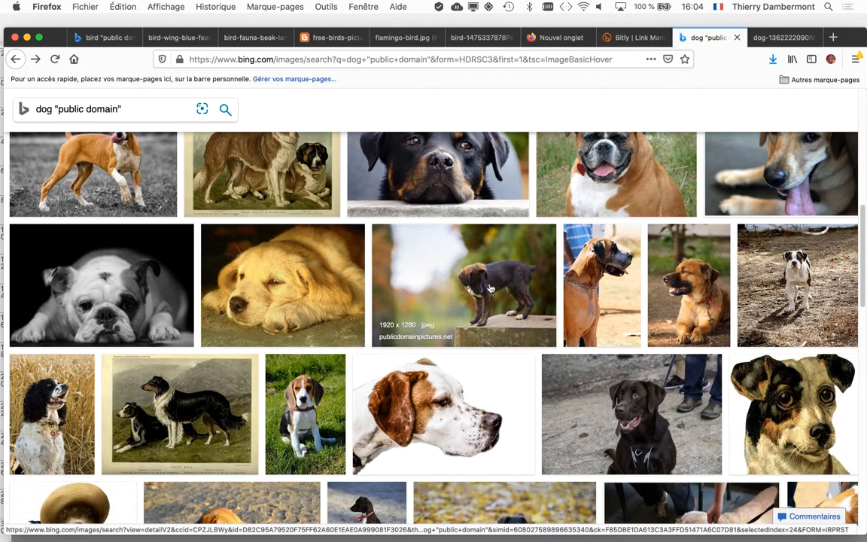
pyautogui.scroll(-3, 486, 281)
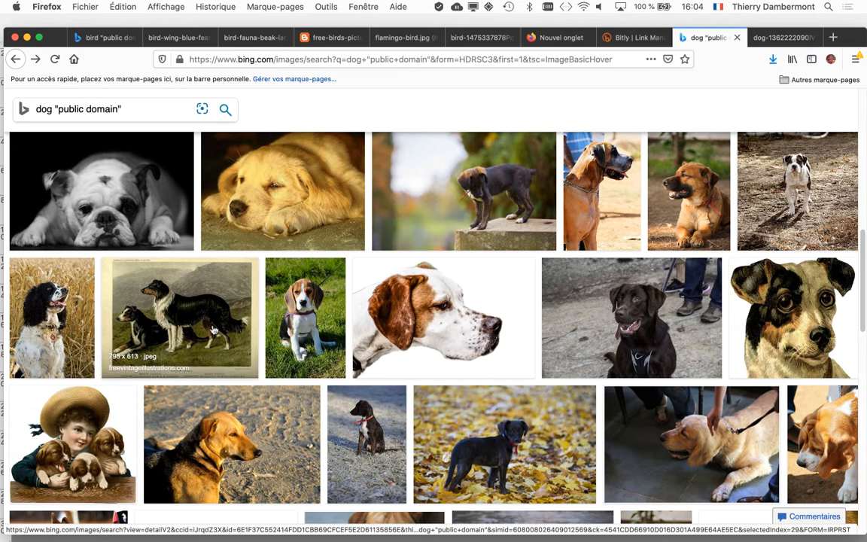
pyautogui.click(214, 332)
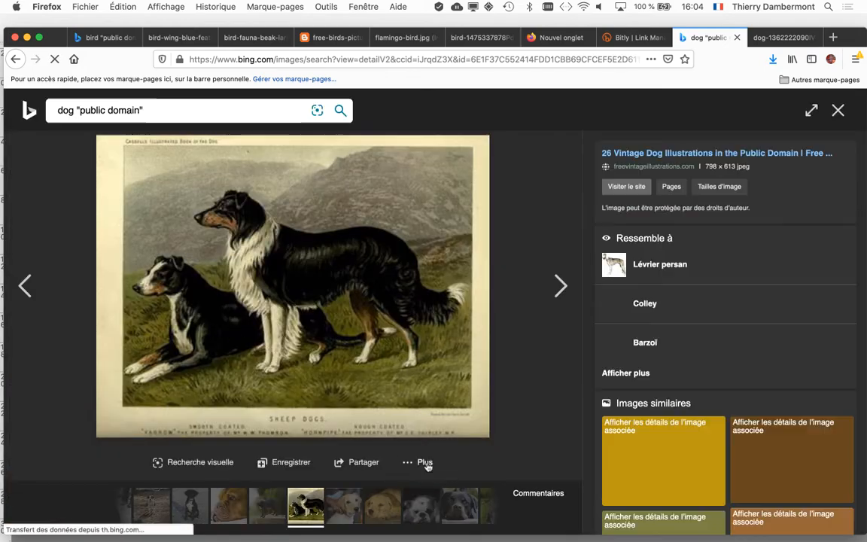
pyautogui.click(421, 462)
pyautogui.click(404, 388)
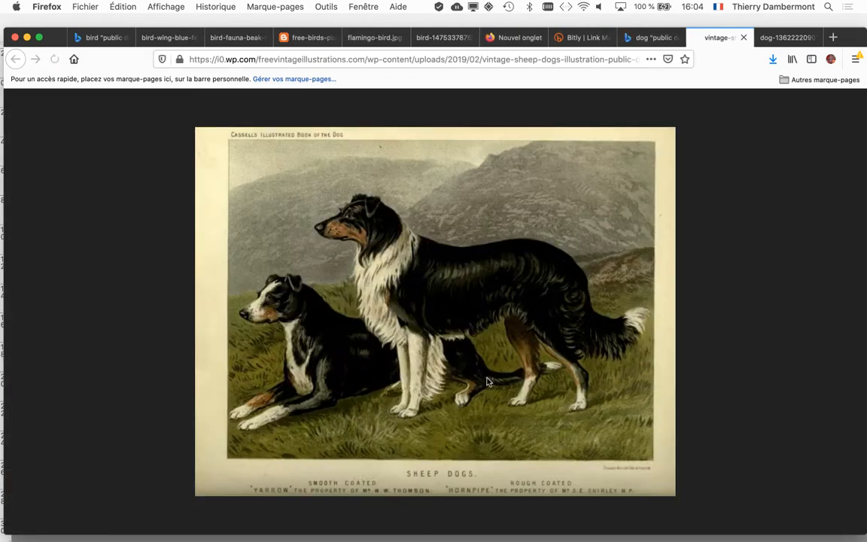
# Save the vintage sheep dogs illustration in the chiens folder as a WebP image
pyautogui.rightClick(450, 308)
pyautogui.click(504, 341)
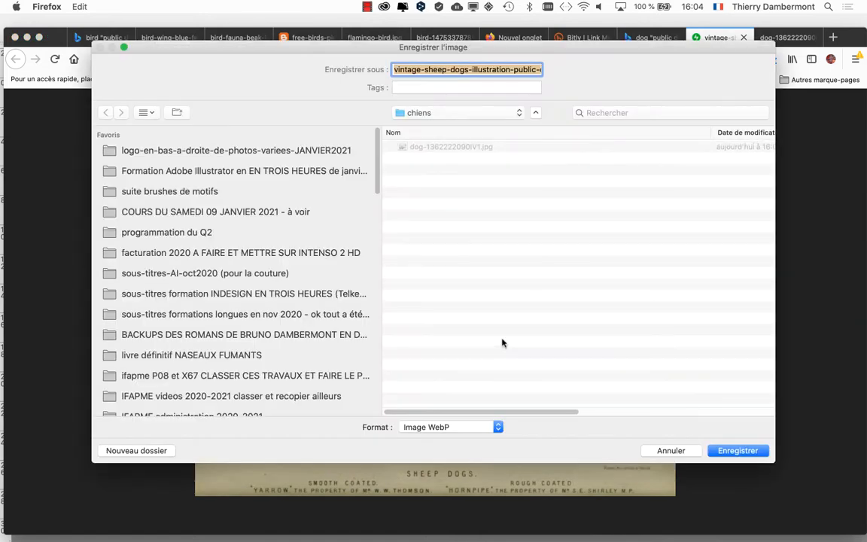
pyautogui.click(738, 450)
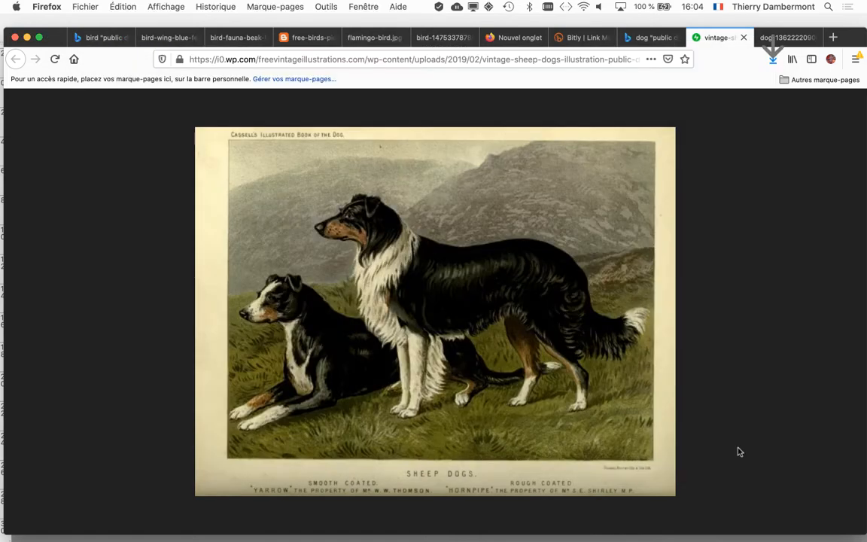
# Return to the dog image results and open the full-size photo of the brown Labrador retriever
pyautogui.click(658, 39)
pyautogui.click(837, 110)
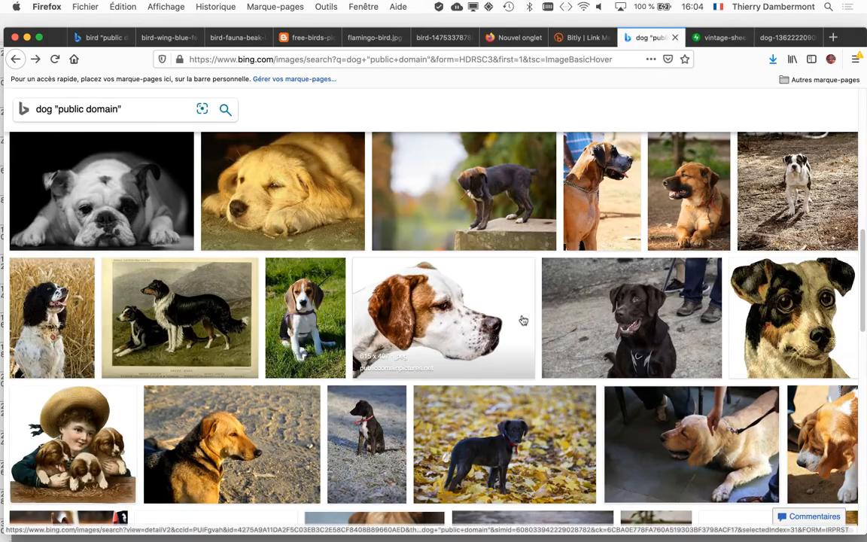
pyautogui.scroll(-5, 523, 320)
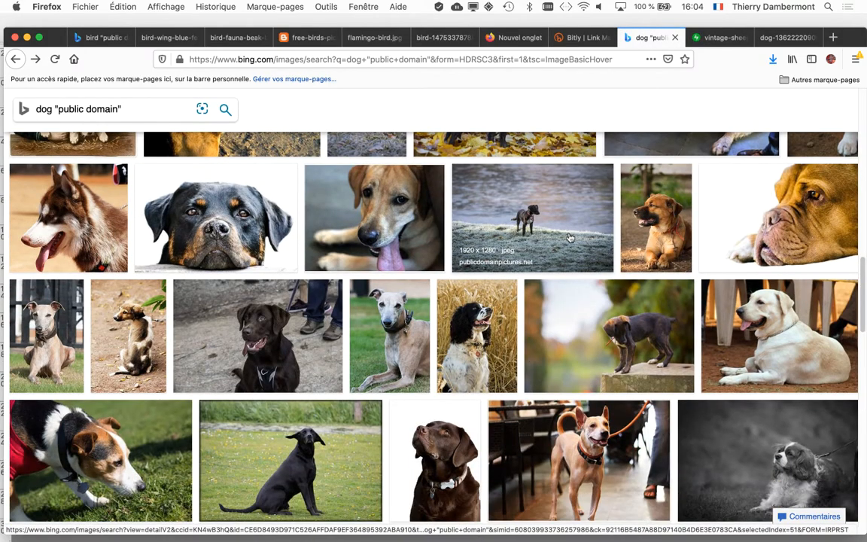
pyautogui.click(263, 336)
pyautogui.click(420, 462)
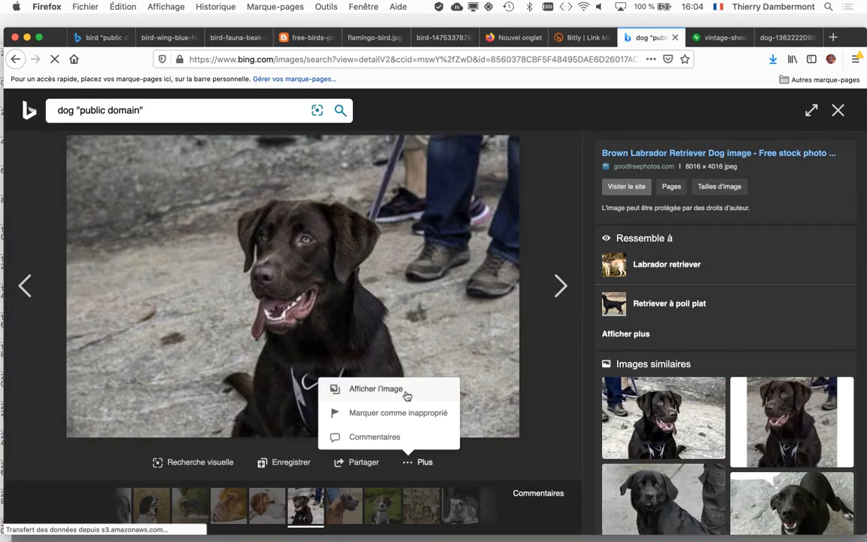
pyautogui.click(406, 390)
# Save brown-labrador-retriever-dog.jpg in the chiens folder inside logo-en-bas-a-droite-de-photos-variees-JANVIER2021
pyautogui.rightClick(448, 289)
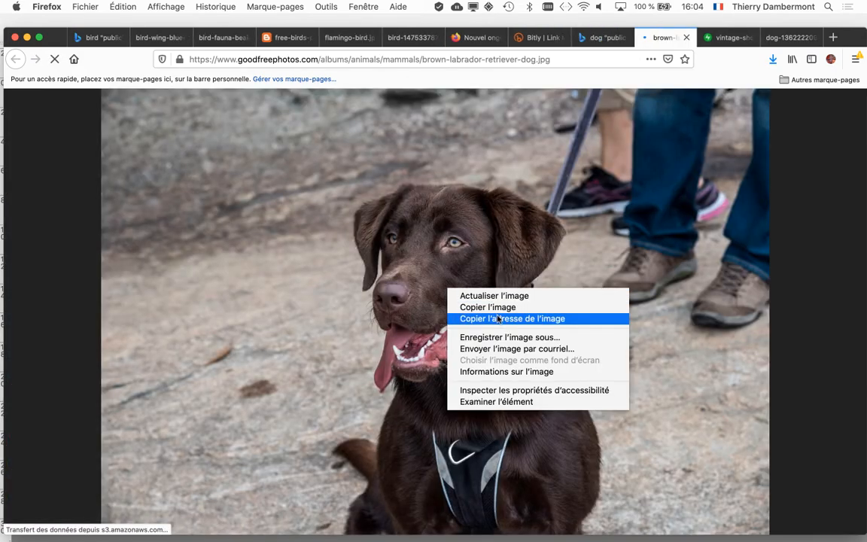
pyautogui.click(499, 337)
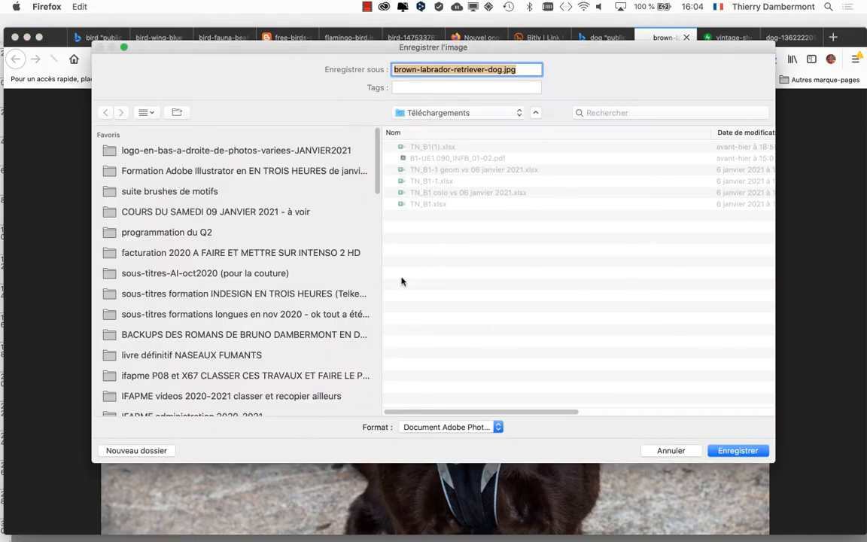
pyautogui.scroll(-10, 207, 335)
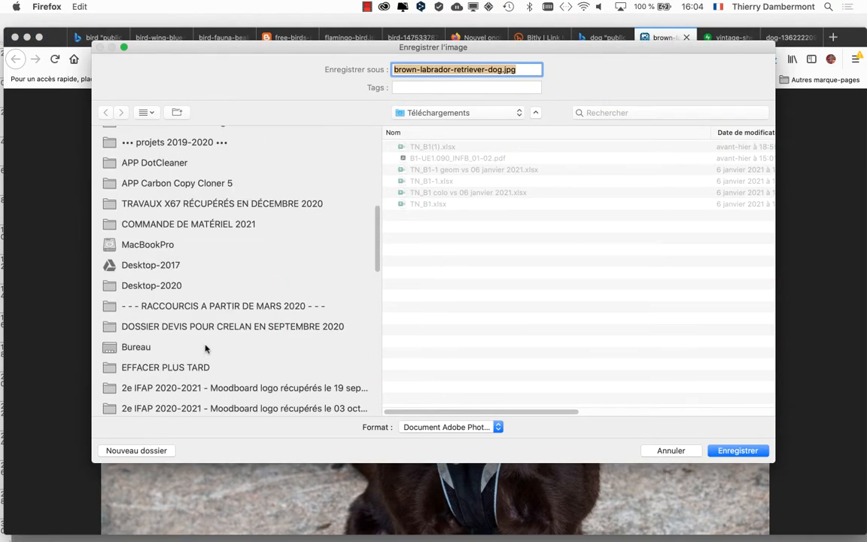
pyautogui.scroll(10, 206, 348)
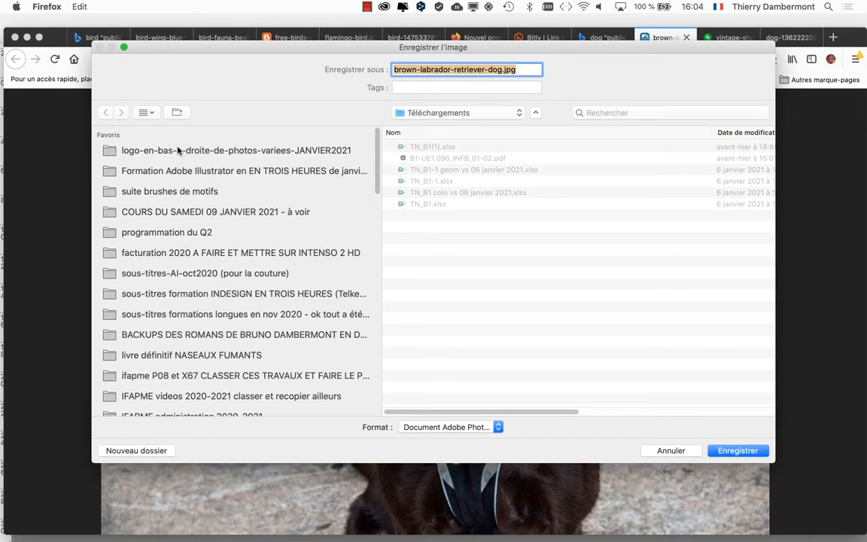
pyautogui.click(179, 151)
pyautogui.doubleClick(389, 145)
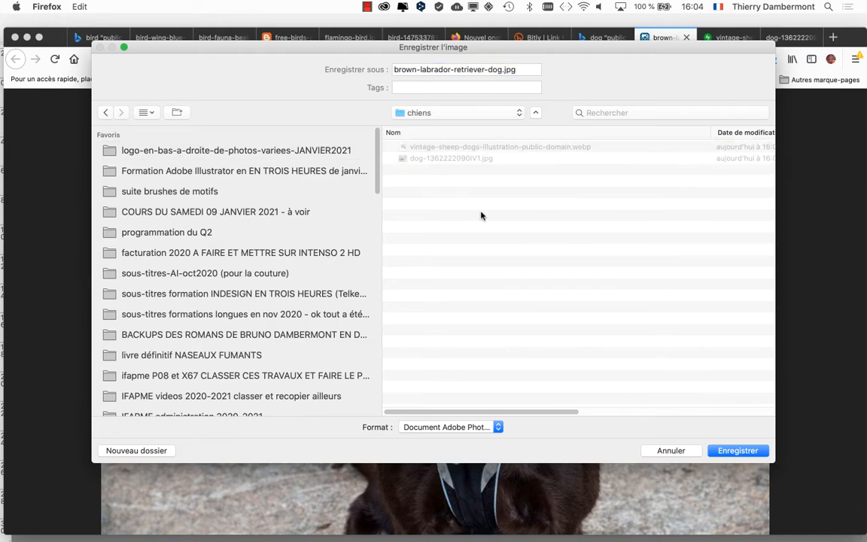
pyautogui.click(757, 450)
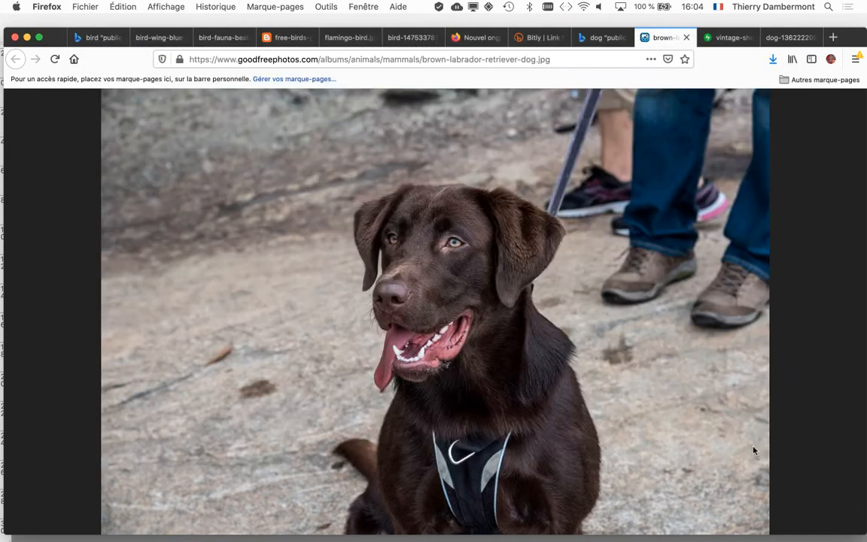
# Minimise the browser to return to Photoshop, then hide Calques and place Actions beside the flamingo image
pyautogui.click(26, 37)
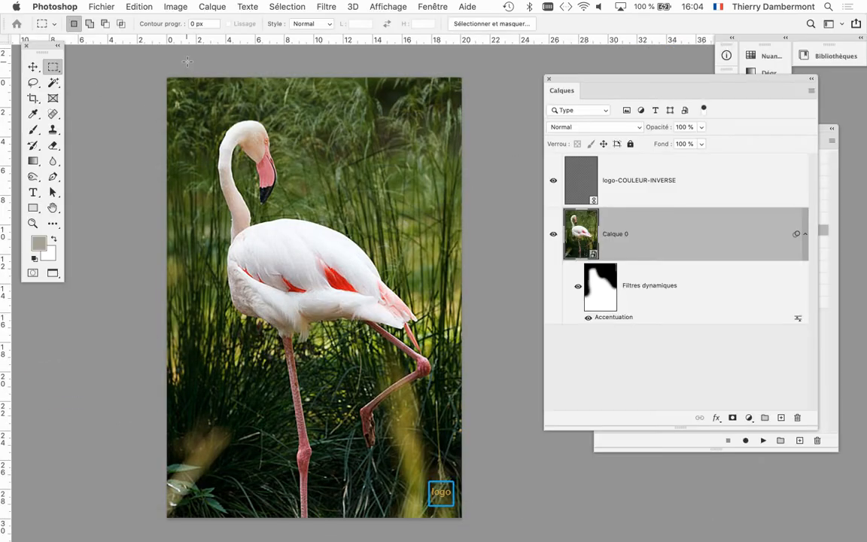
pyautogui.click(32, 65)
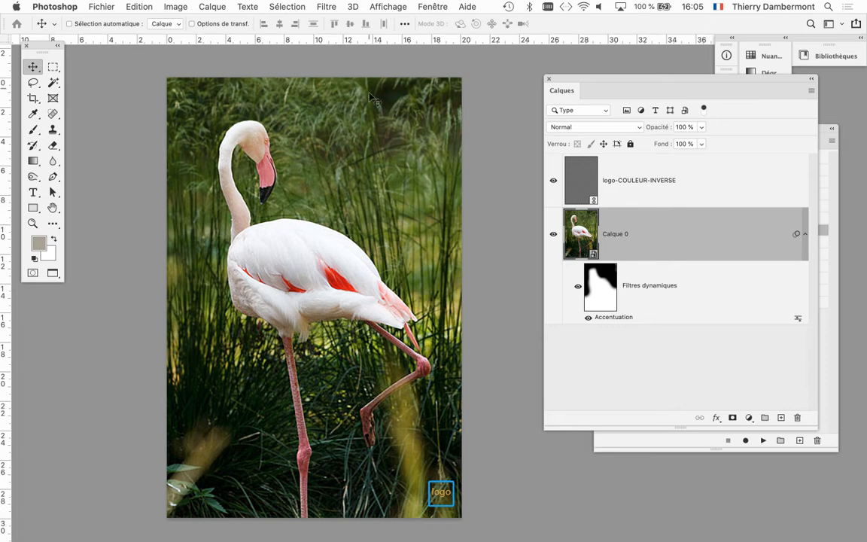
pyautogui.click(550, 80)
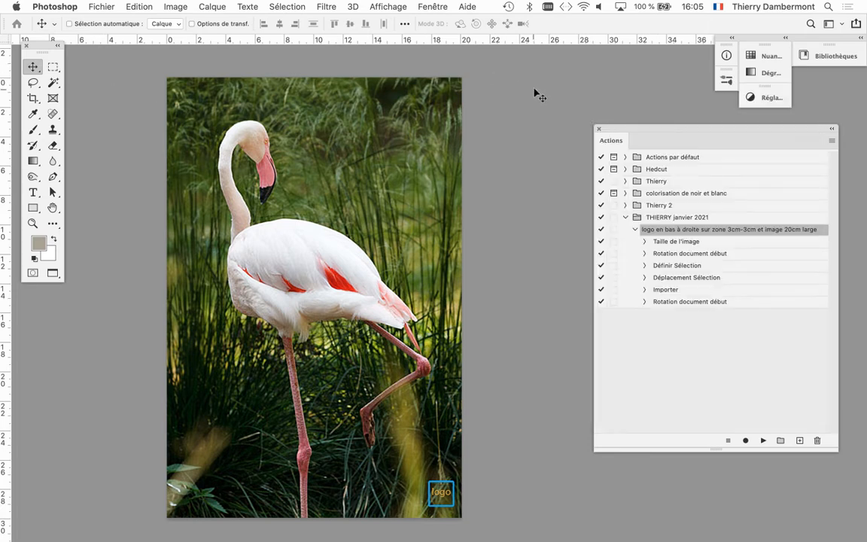
pyautogui.moveTo(629, 132); pyautogui.dragTo(521, 133)
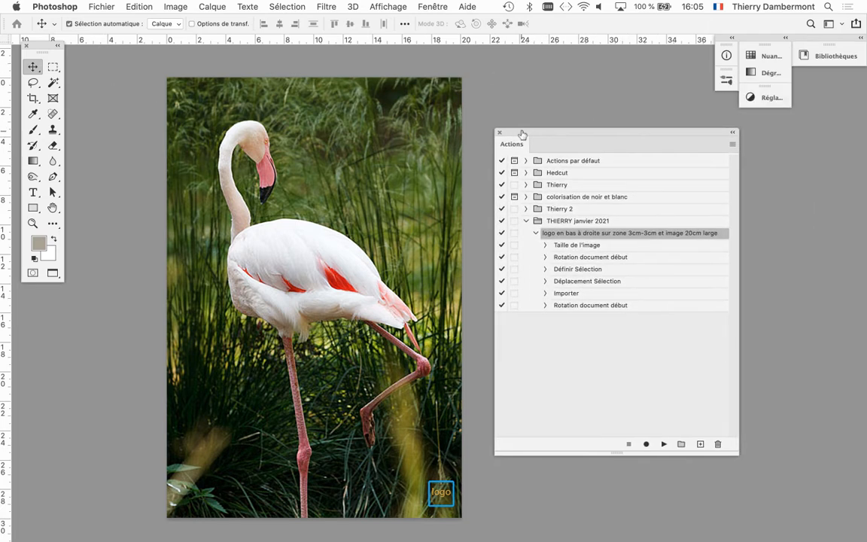
pyautogui.press('super+Tab')
pyautogui.click(427, 278)
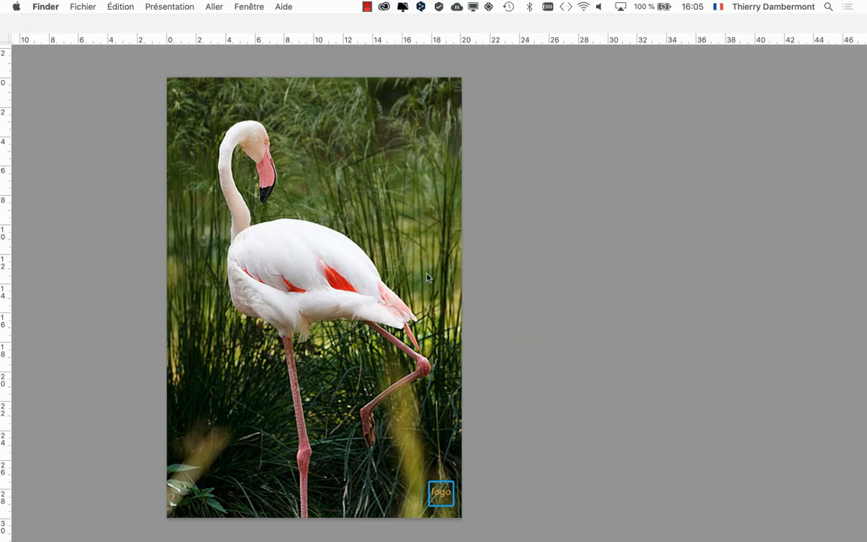
pyautogui.click(249, 68)
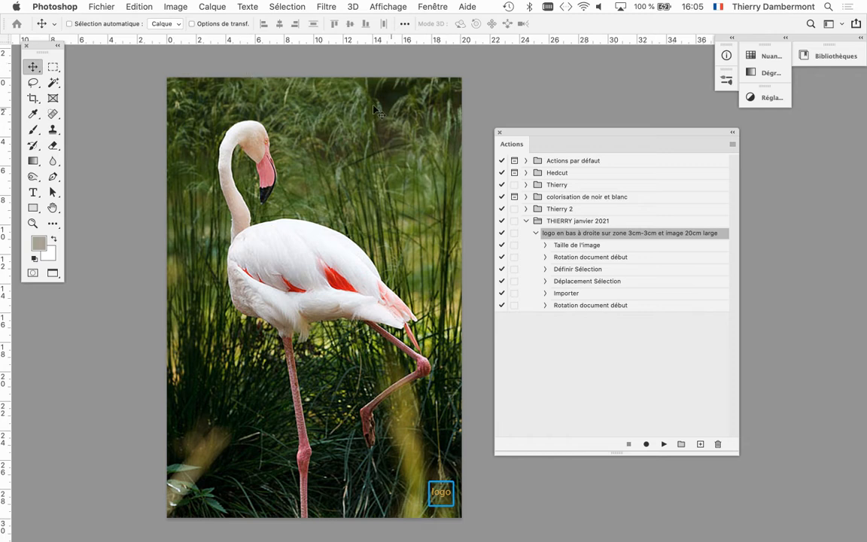
# Collapse the steps of the logo action and close the open bird images
pyautogui.click(535, 234)
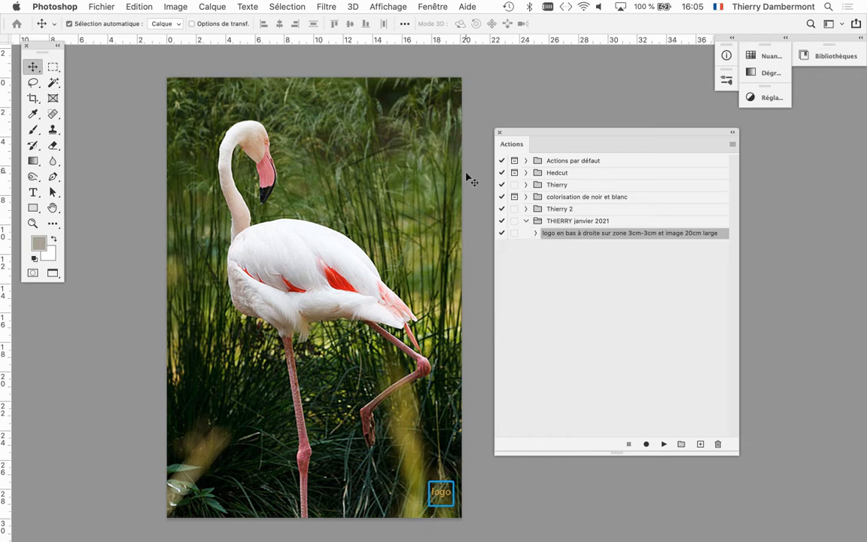
pyautogui.press('super+q')
pyautogui.click(554, 202)
pyautogui.click(522, 201)
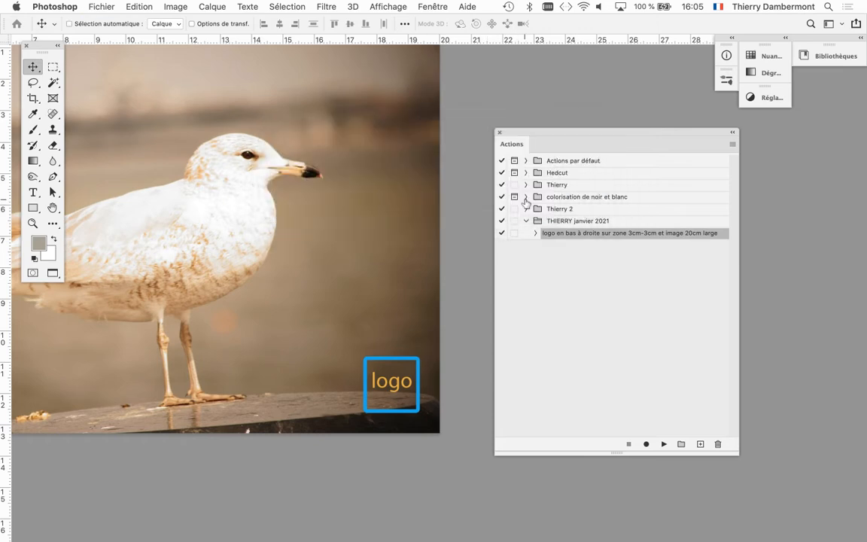
pyautogui.press('super+w')
pyautogui.click(525, 198)
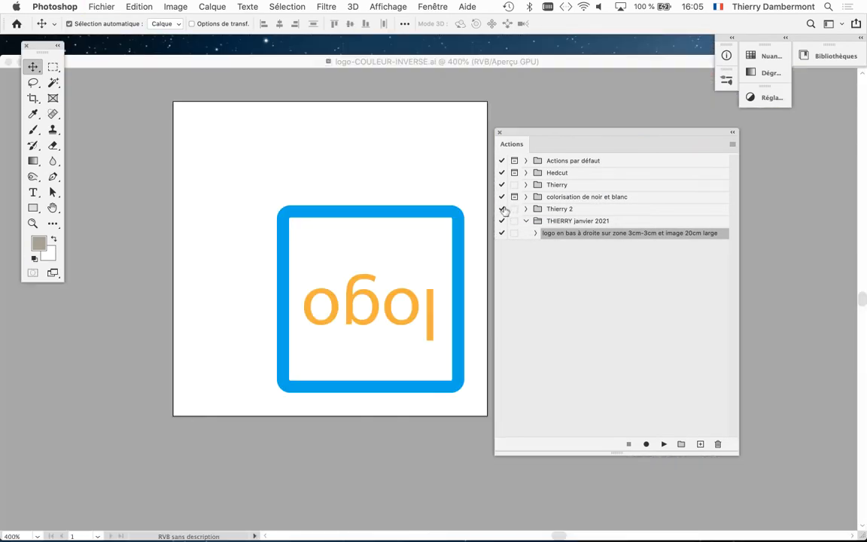
# Hide the other applications, then move the Actions panel slightly and shrink it around its list
pyautogui.click(57, 6)
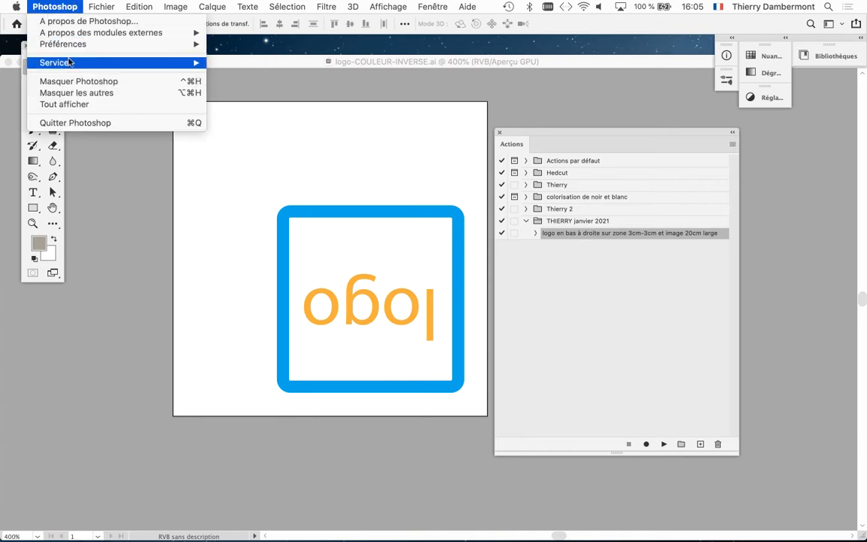
pyautogui.click(80, 89)
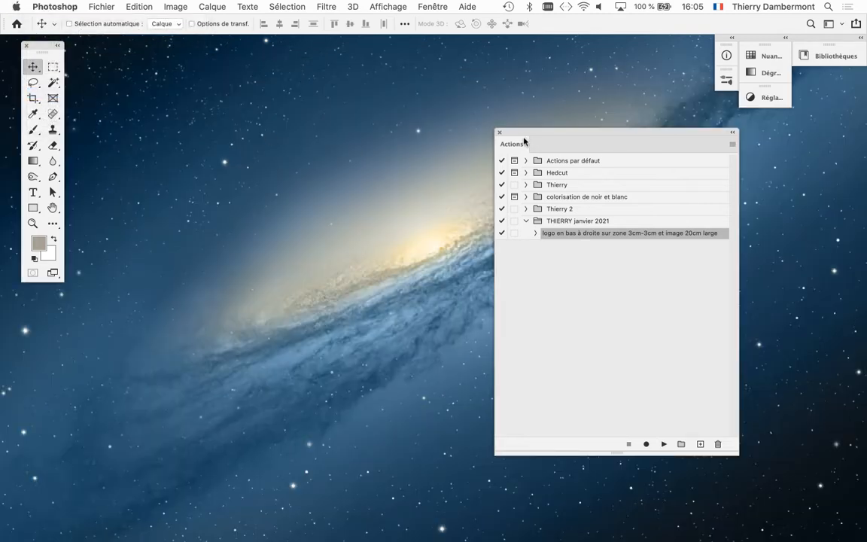
pyautogui.moveTo(517, 132); pyautogui.dragTo(546, 135)
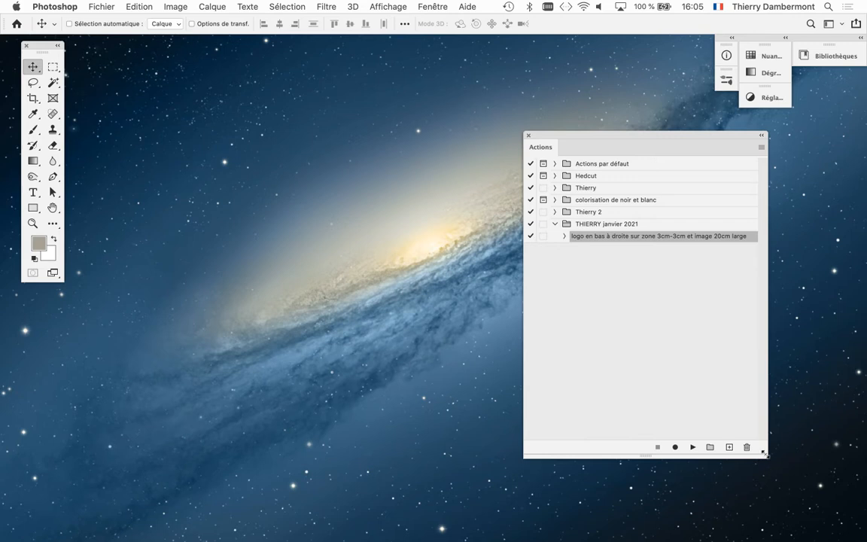
pyautogui.moveTo(763, 453); pyautogui.dragTo(713, 338)
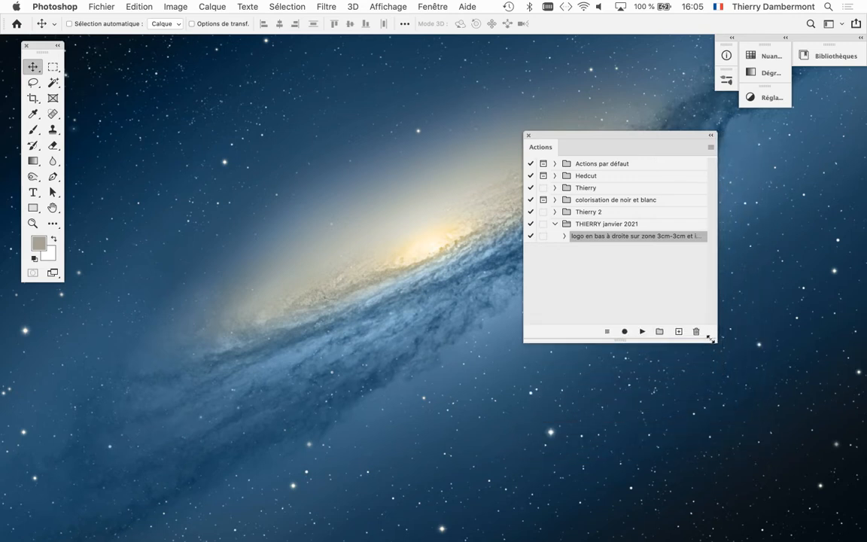
# Start Traitement par lots with the janvier 2021 action set and the action "logo en bas à droite sur zone 3cm-3cm et image 20cm large"
pyautogui.click(103, 5)
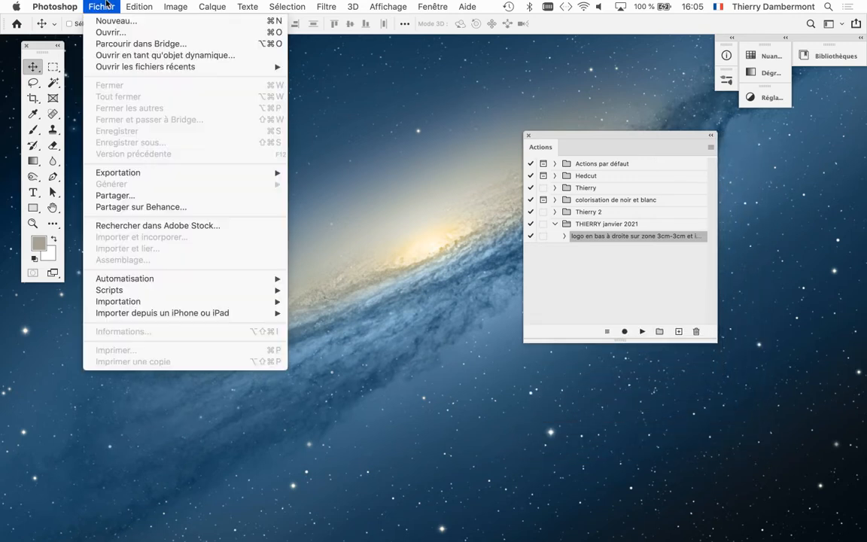
pyautogui.moveTo(136, 283)
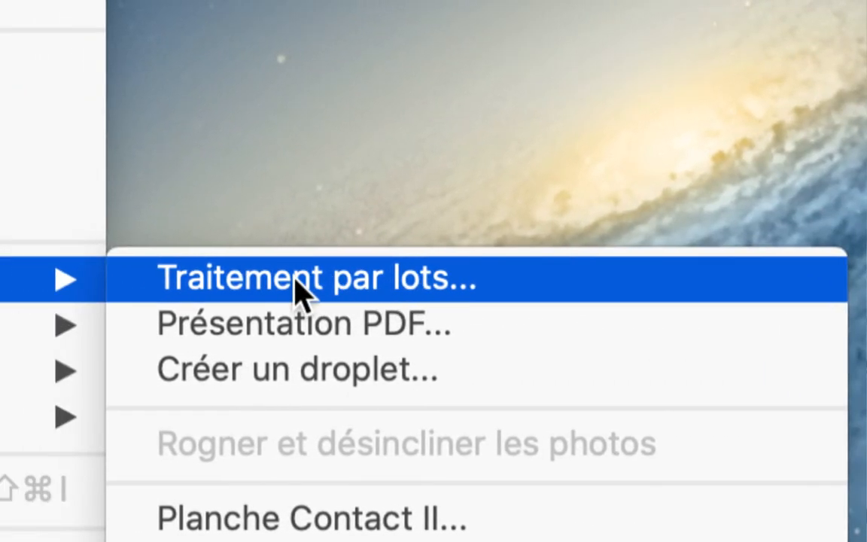
pyautogui.click(295, 290)
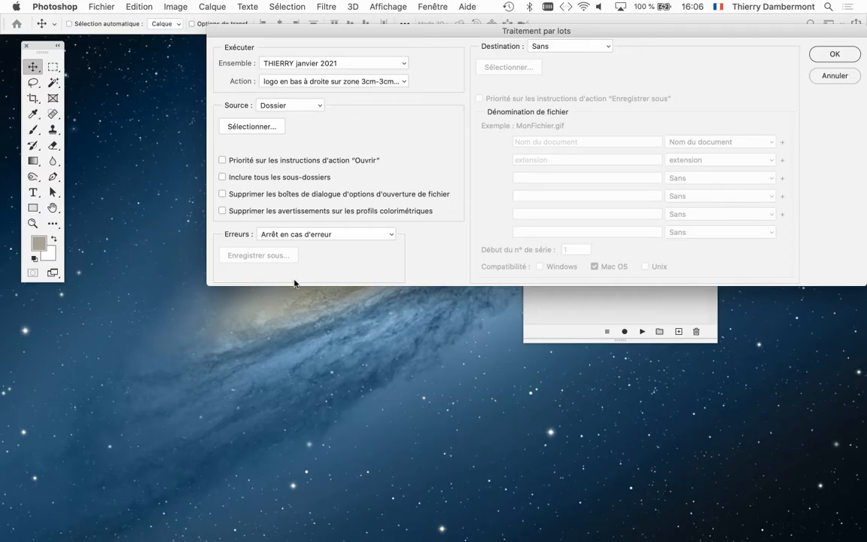
pyautogui.moveTo(370, 32); pyautogui.dragTo(277, 137)
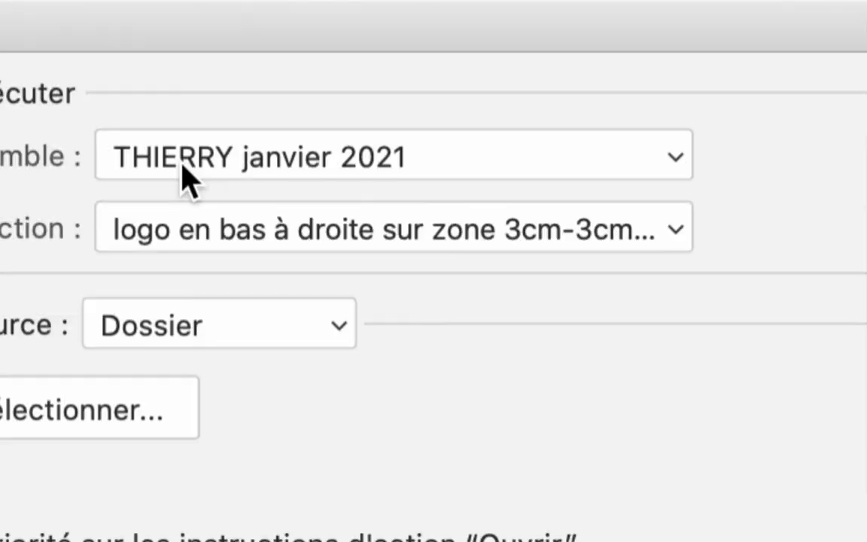
pyautogui.click(114, 172)
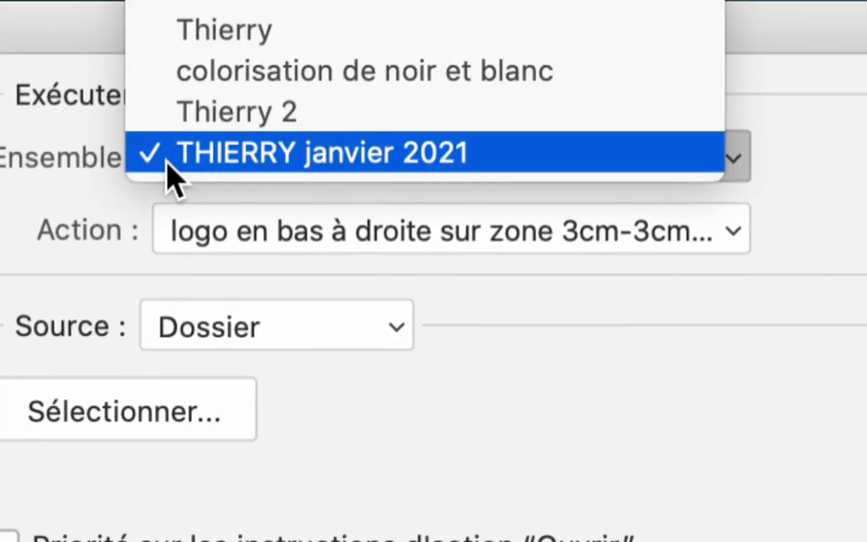
pyautogui.click(167, 166)
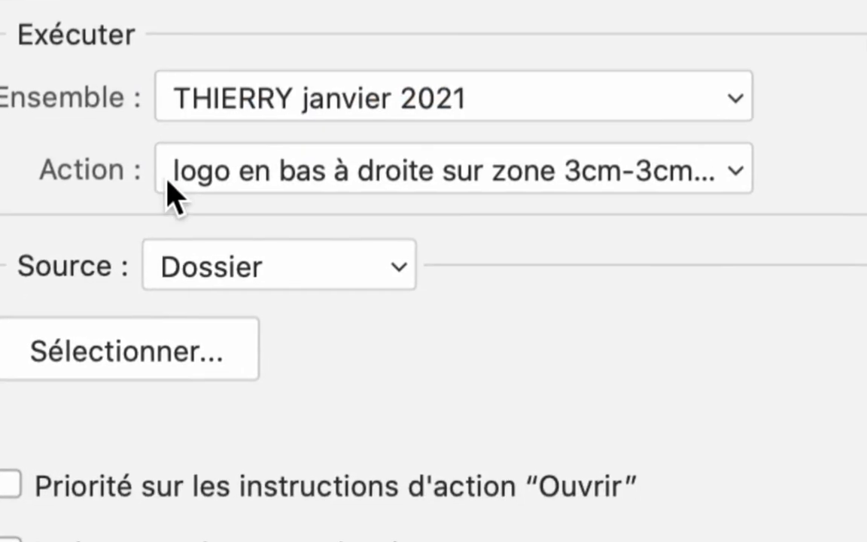
pyautogui.click(169, 235)
pyautogui.click(167, 179)
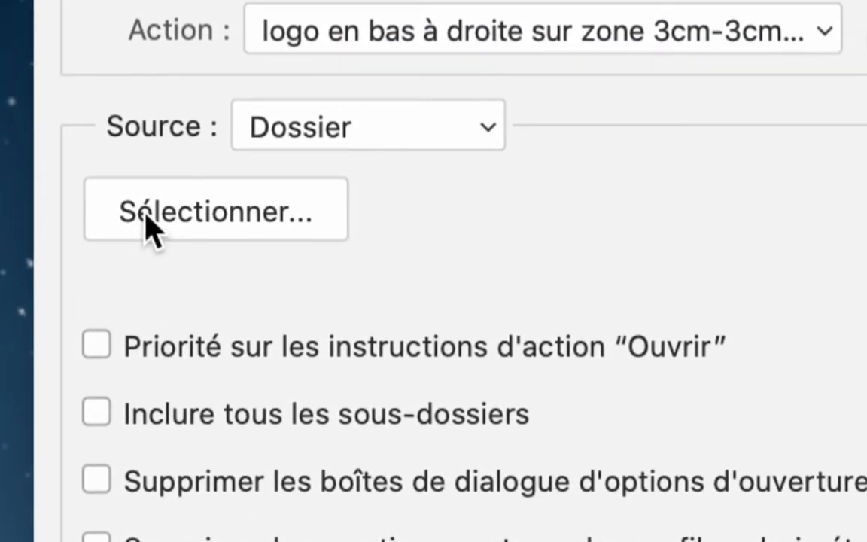
# Choose the chiens folder inside logo-en-bas-a-droite-de-photos-variees-JANVIER2021 as the batch source
pyautogui.click(150, 226)
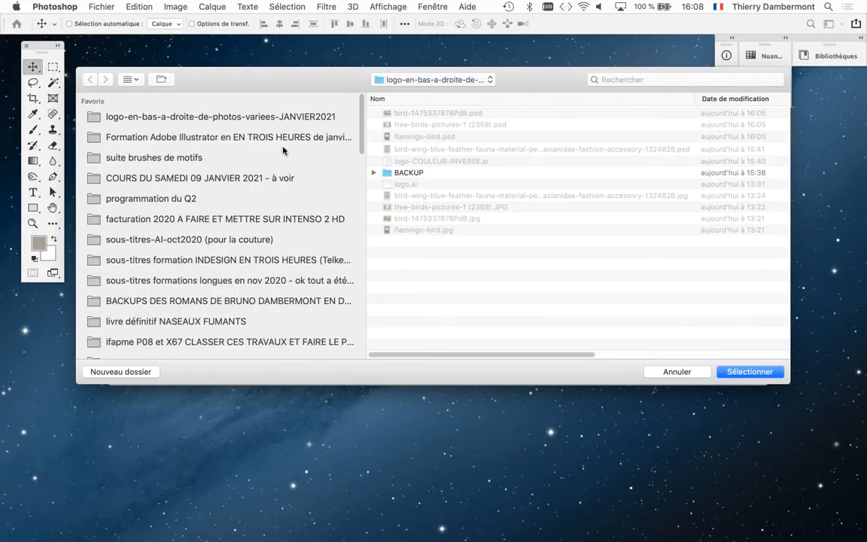
pyautogui.click(225, 118)
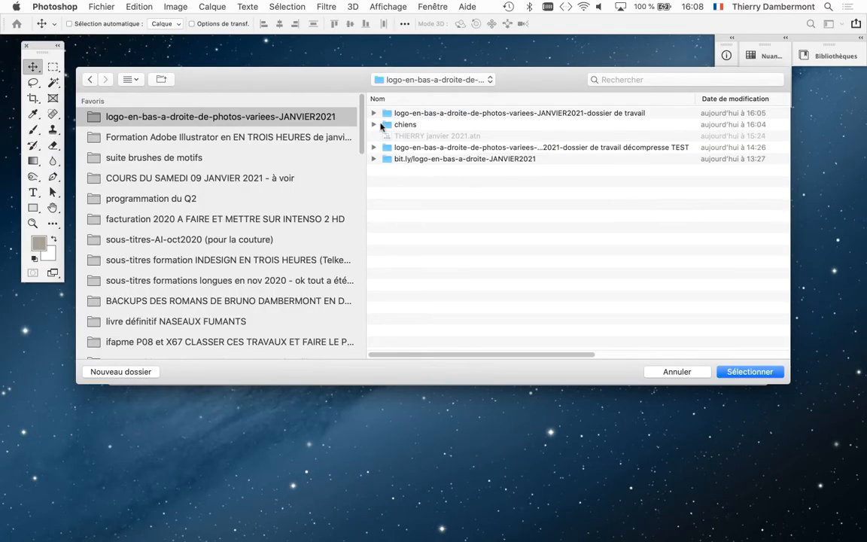
pyautogui.click(401, 125)
pyautogui.doubleClick(419, 125)
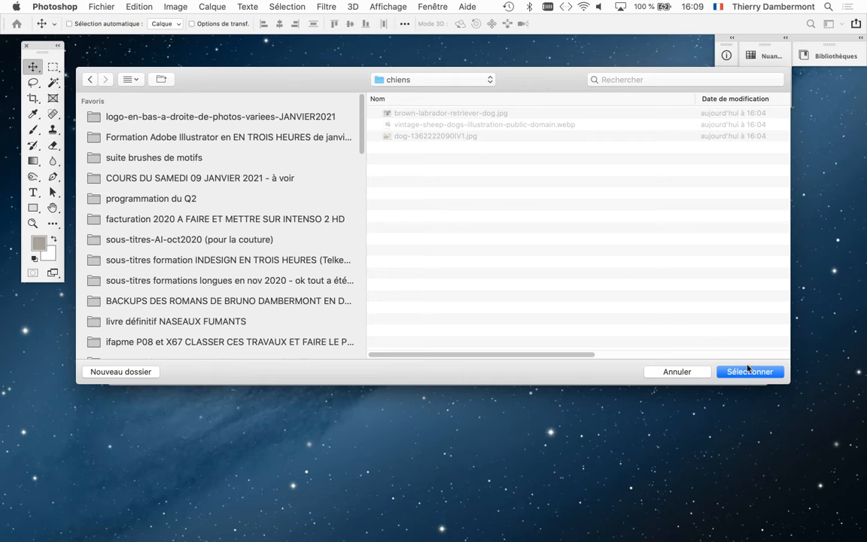
pyautogui.click(750, 372)
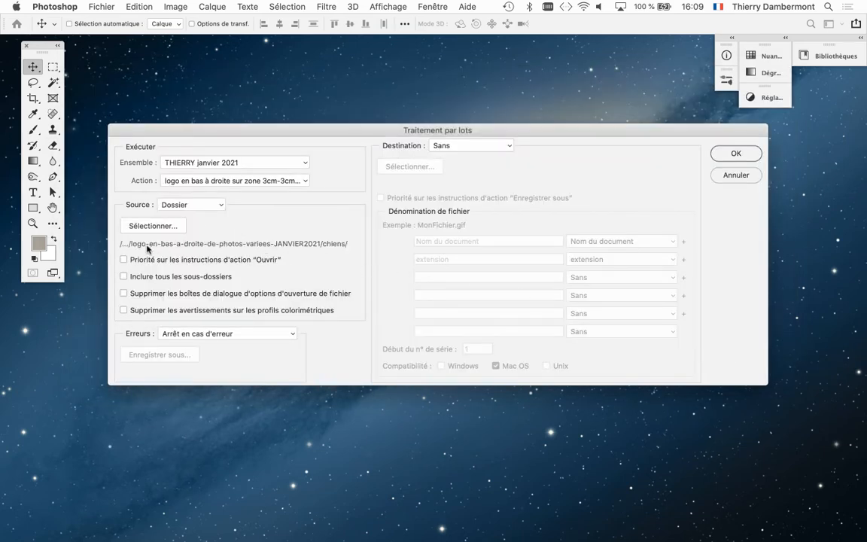
# Suppress the colour profile warnings and set error handling to "Consigner les erreurs dans un fichier"
pyautogui.press('alt')
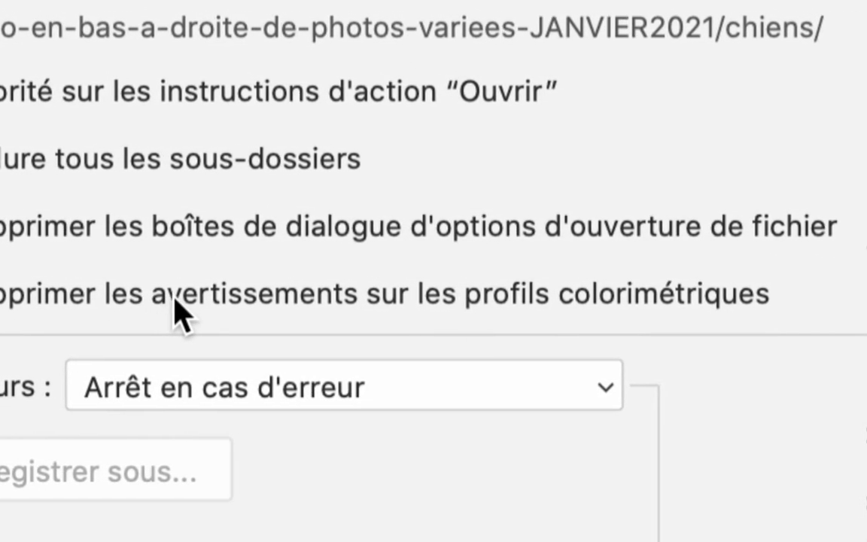
pyautogui.click(136, 298)
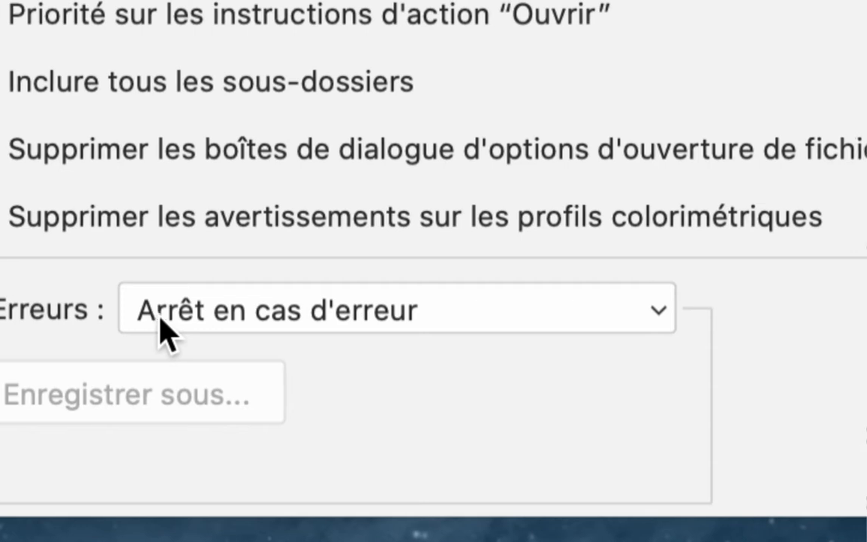
pyautogui.click(162, 327)
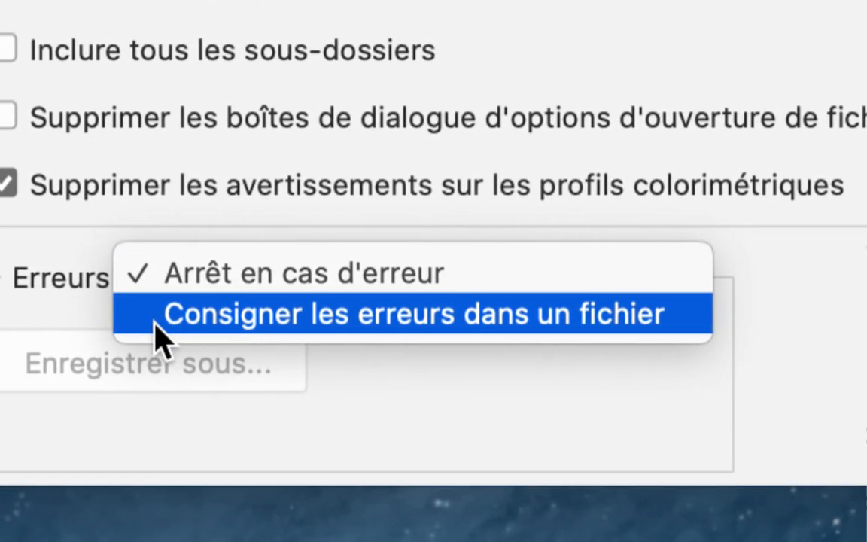
pyautogui.click(156, 322)
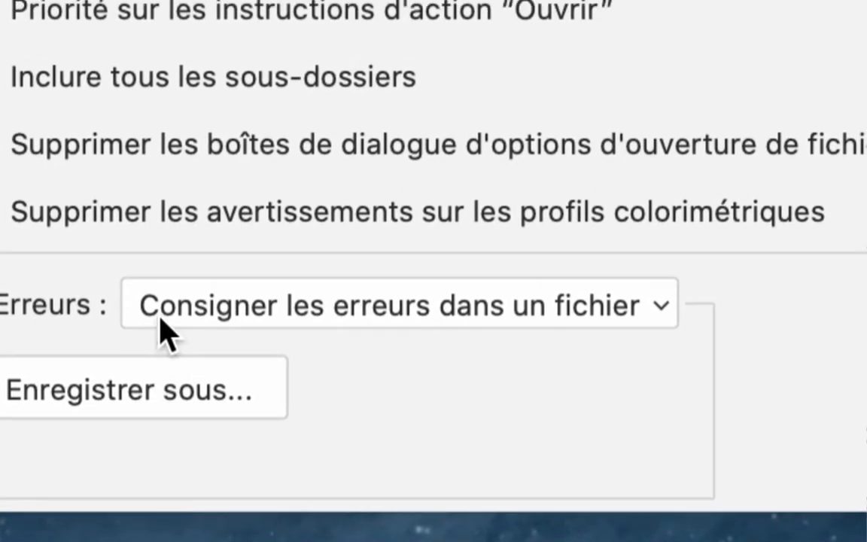
pyautogui.click(191, 251)
pyautogui.click(191, 249)
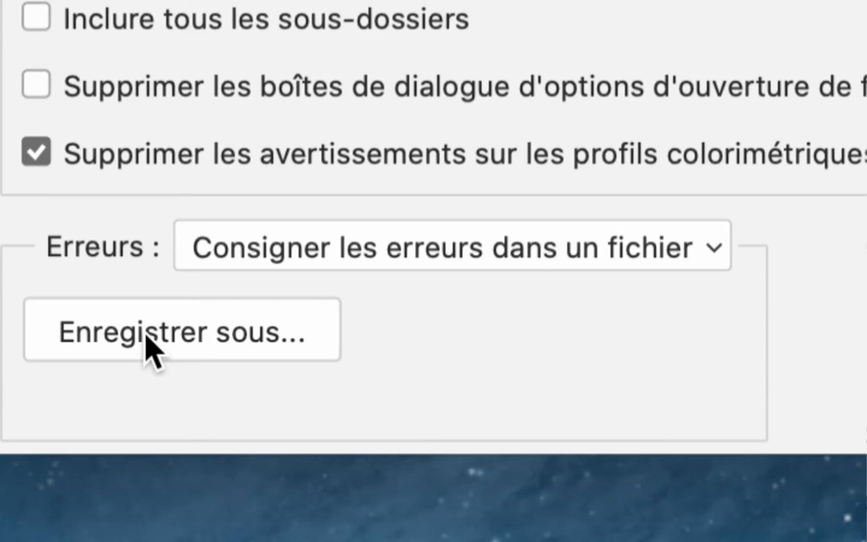
# Save the error log as erreurs.txt in the logo-en-bas-a-droite-de-photos-variees-JANVIER2021 folder
pyautogui.click(147, 339)
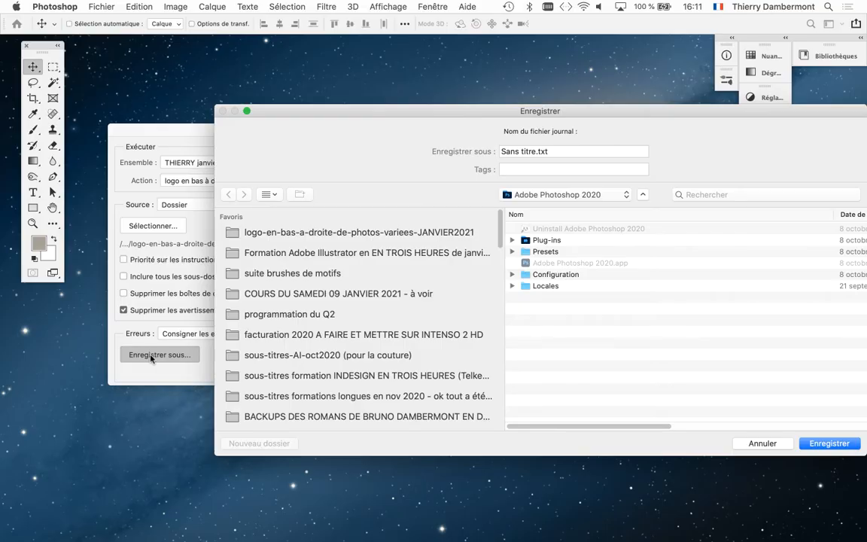
pyautogui.click(256, 230)
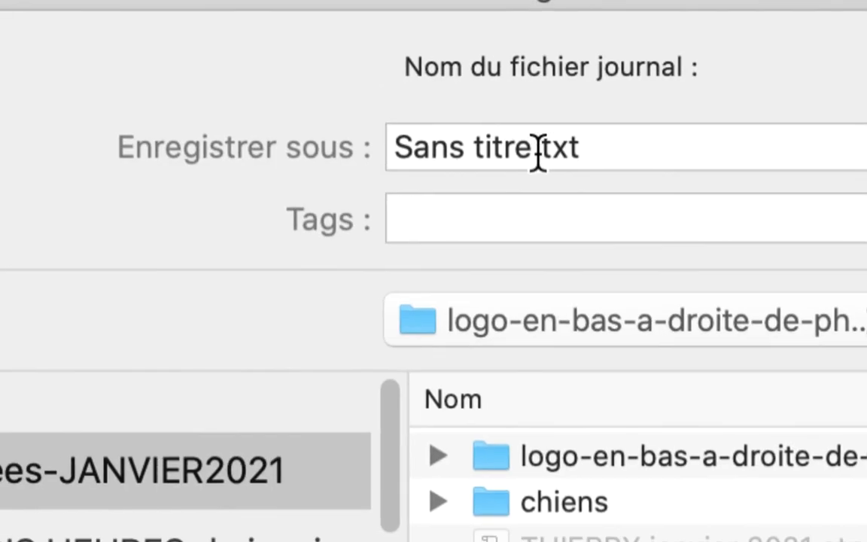
pyautogui.moveTo(538, 151); pyautogui.dragTo(380, 148)
pyautogui.write('erre')
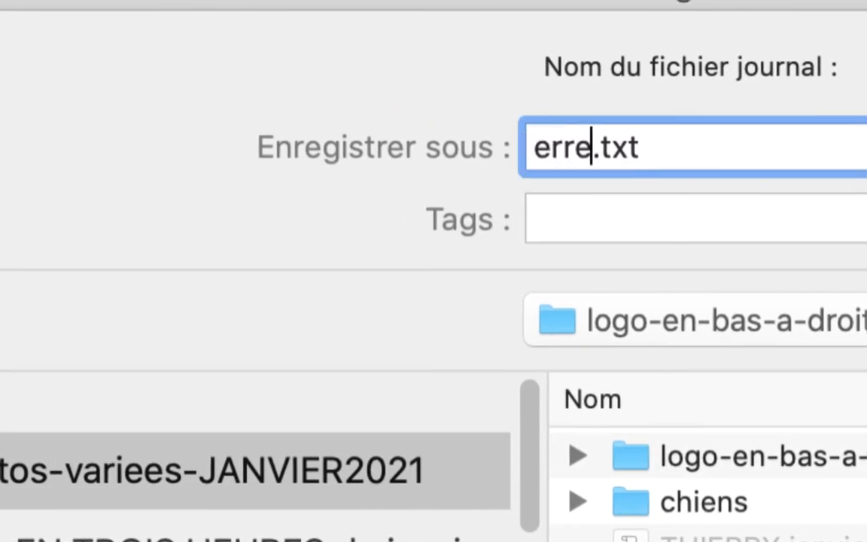
pyautogui.write('urs')
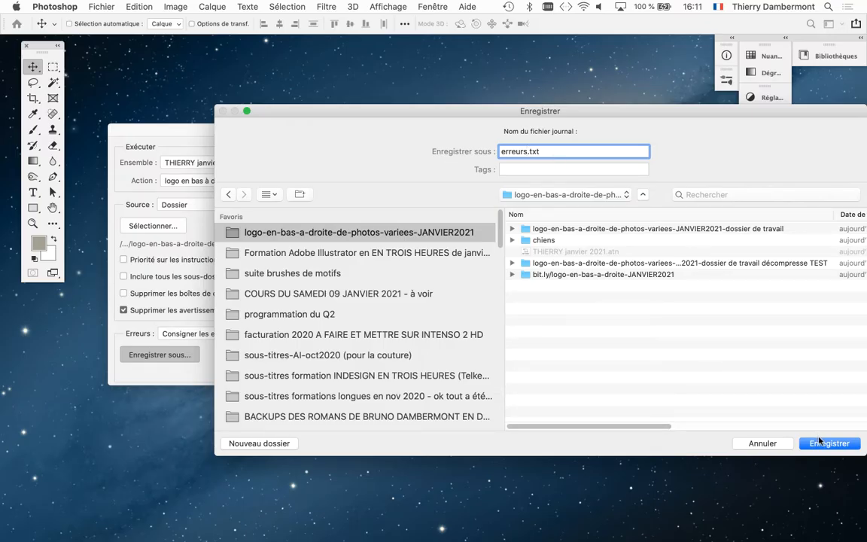
pyautogui.click(826, 444)
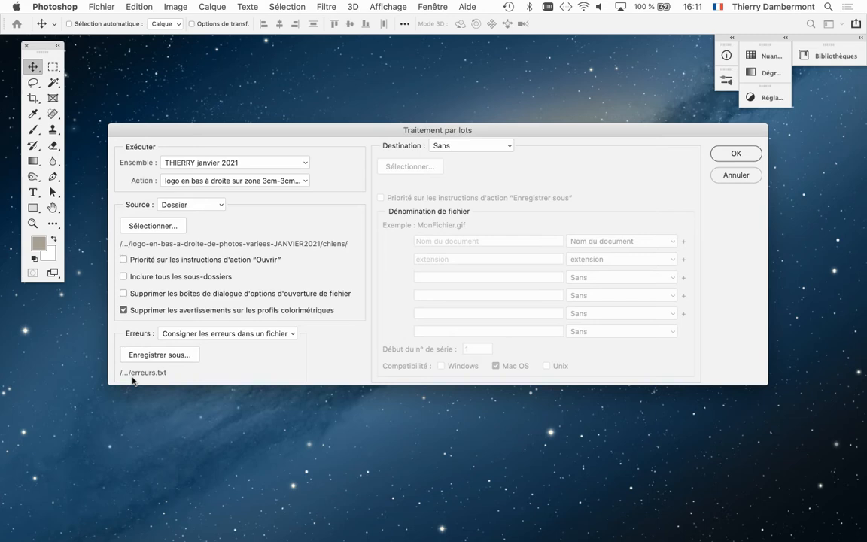
# Switch to a new Finder window and open the chiens folder inside logo-en-bas-a-droite-de-photos-variees-JANVIER2021
pyautogui.press('super+Tab')
pyautogui.press('super+Tab')
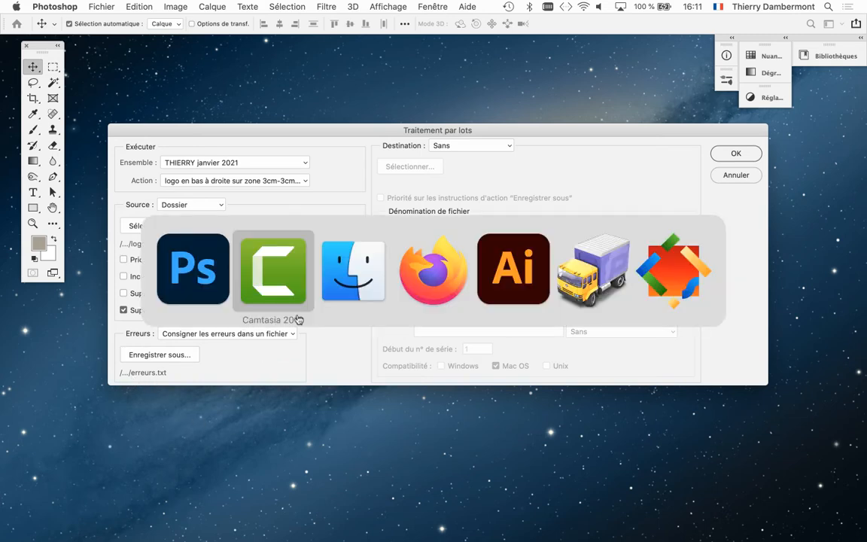
pyautogui.click(82, 7)
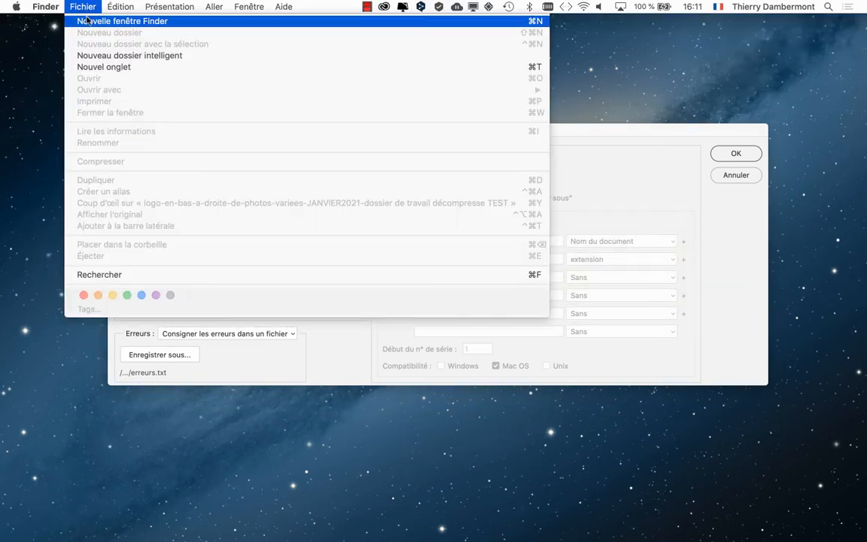
pyautogui.click(98, 17)
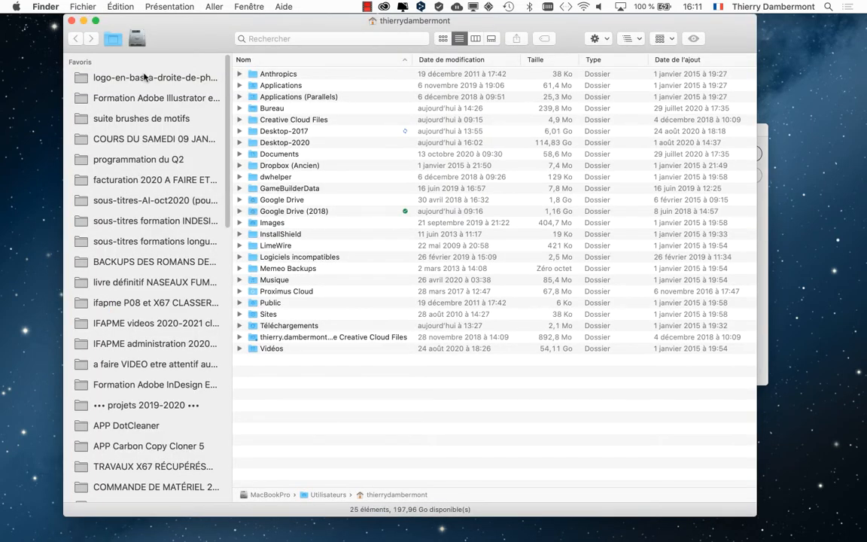
pyautogui.click(129, 70)
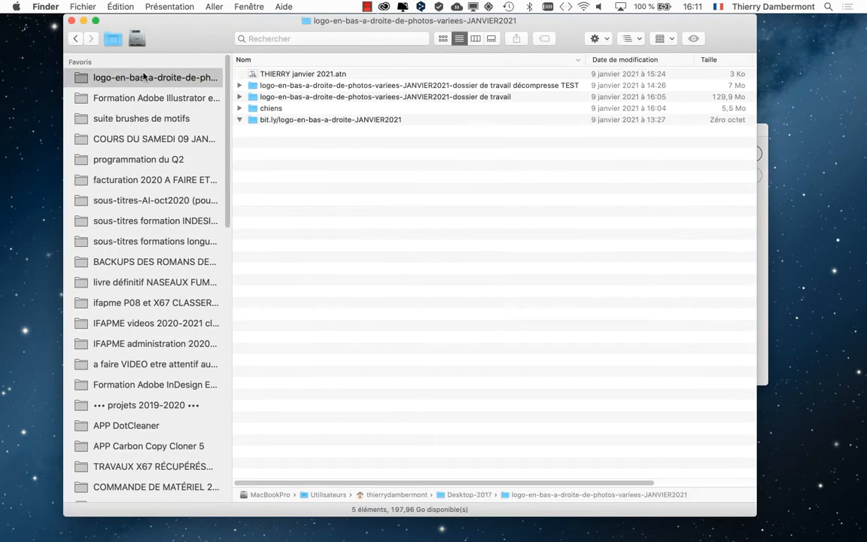
pyautogui.doubleClick(309, 109)
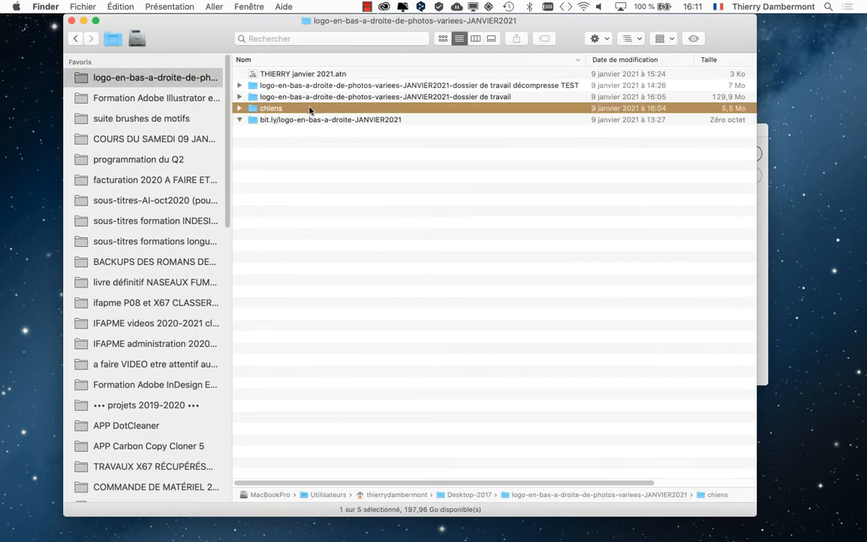
# Display the chiens folder's photos as enlarged icons, and switch back to Photoshop's batch settings
pyautogui.click(442, 39)
pyautogui.moveTo(708, 510); pyautogui.dragTo(730, 509)
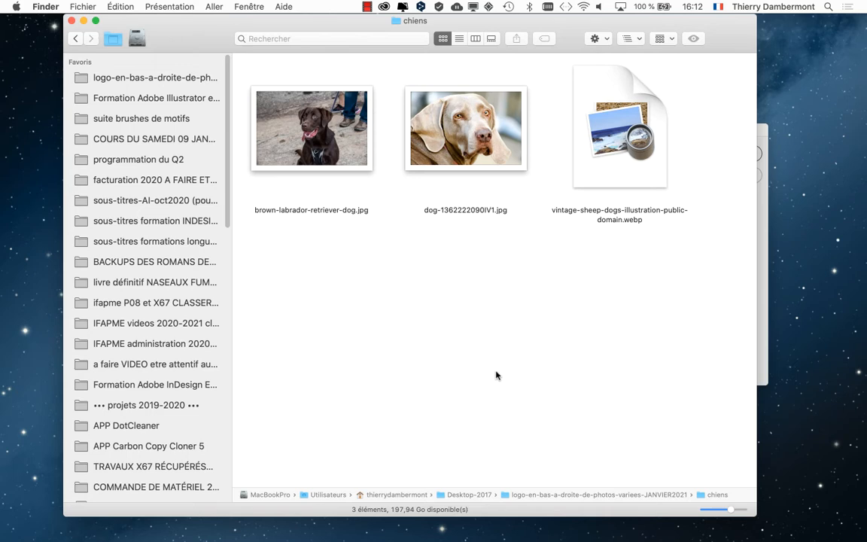
pyautogui.press('super+Tab')
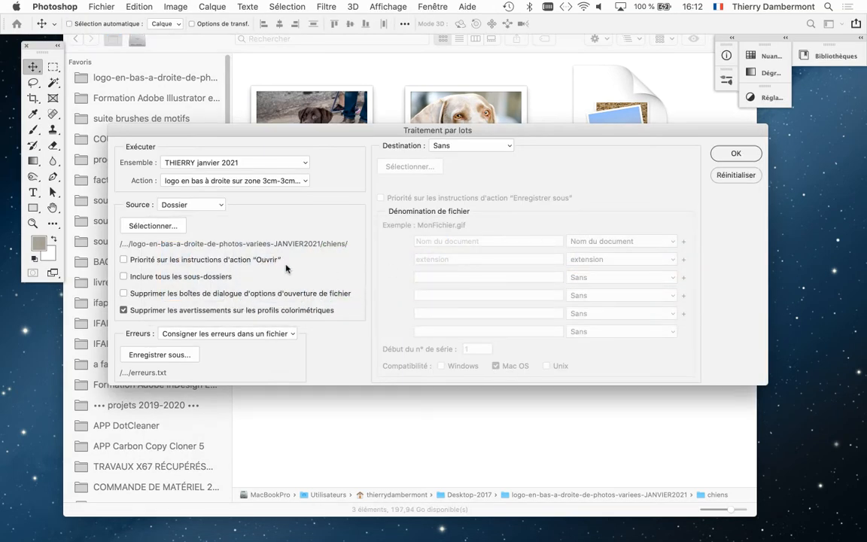
pyautogui.click(55, 7)
pyautogui.click(76, 92)
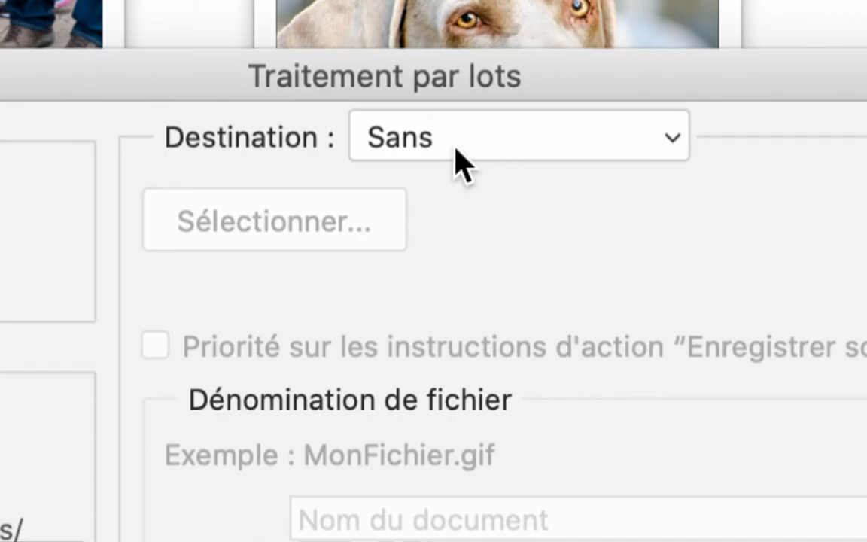
# Set the batch destination to a new folder named chiens modifiés inside logo-en-bas-a-droite-de-photos-variees-JANVIER2021
pyautogui.click(457, 158)
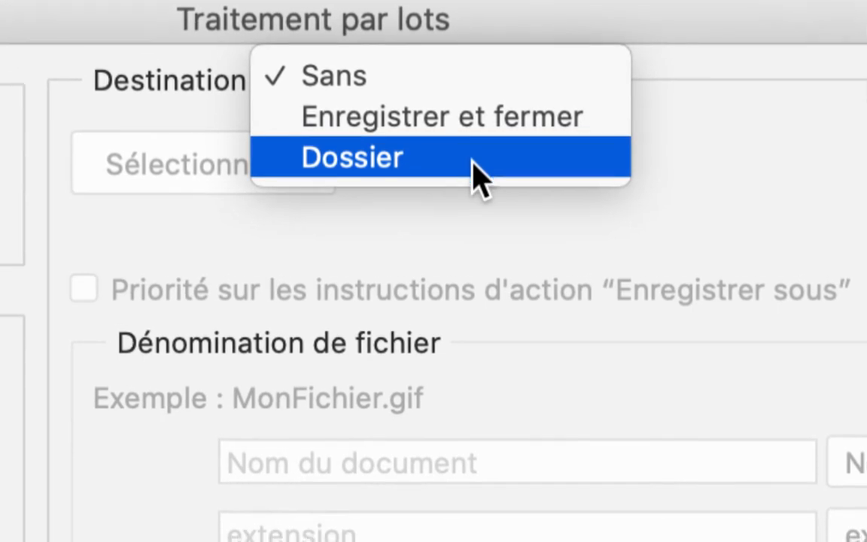
pyautogui.click(475, 167)
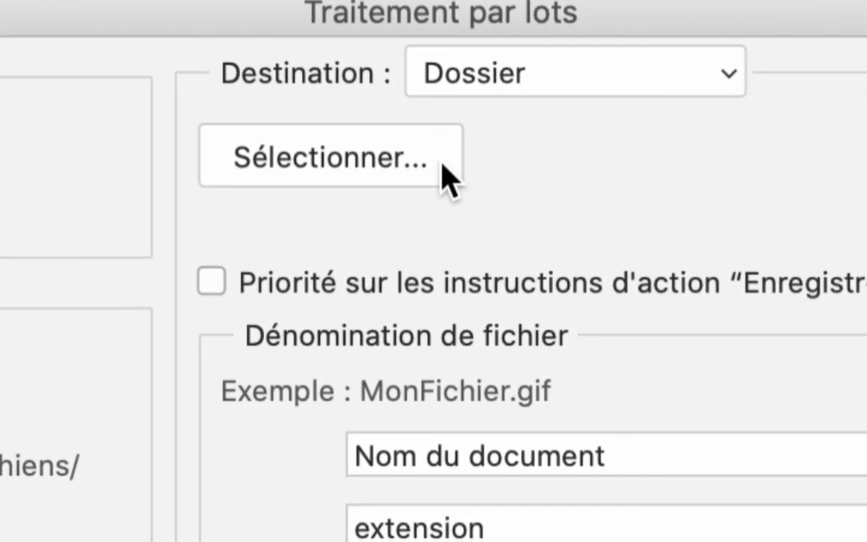
pyautogui.click(444, 173)
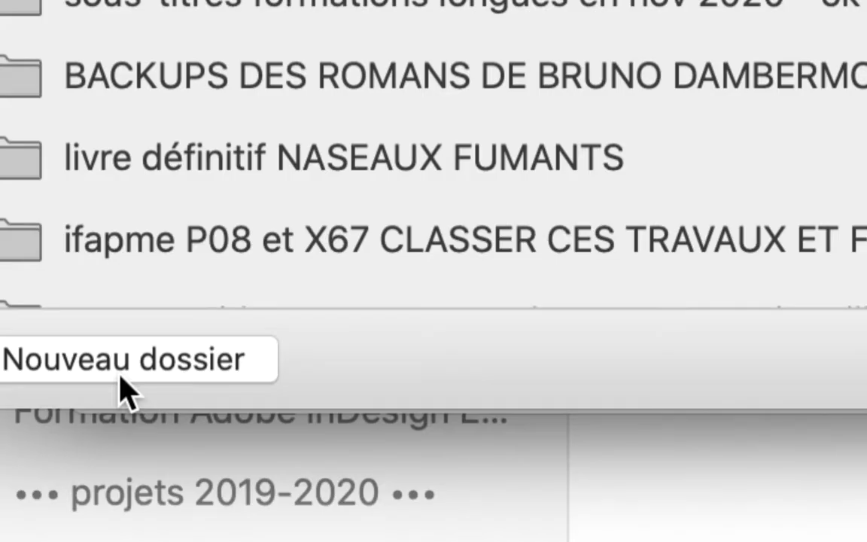
pyautogui.click(124, 388)
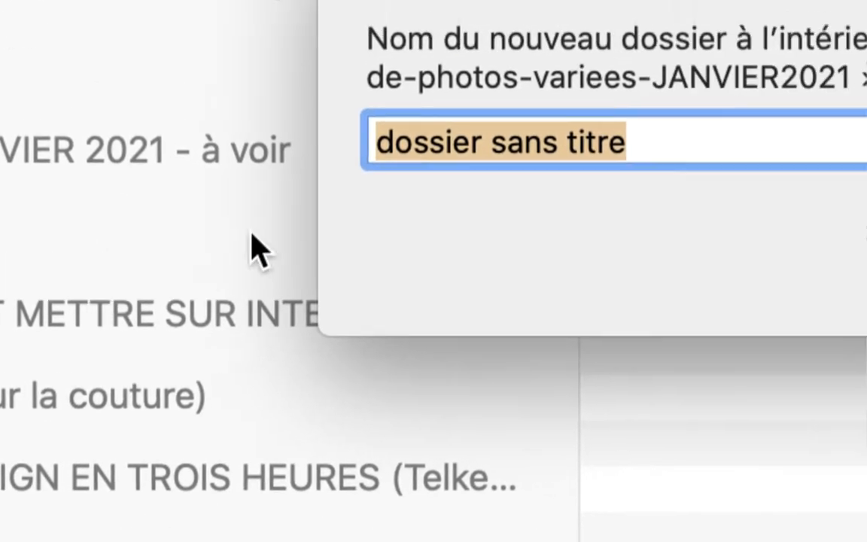
pyautogui.write('chiens mod')
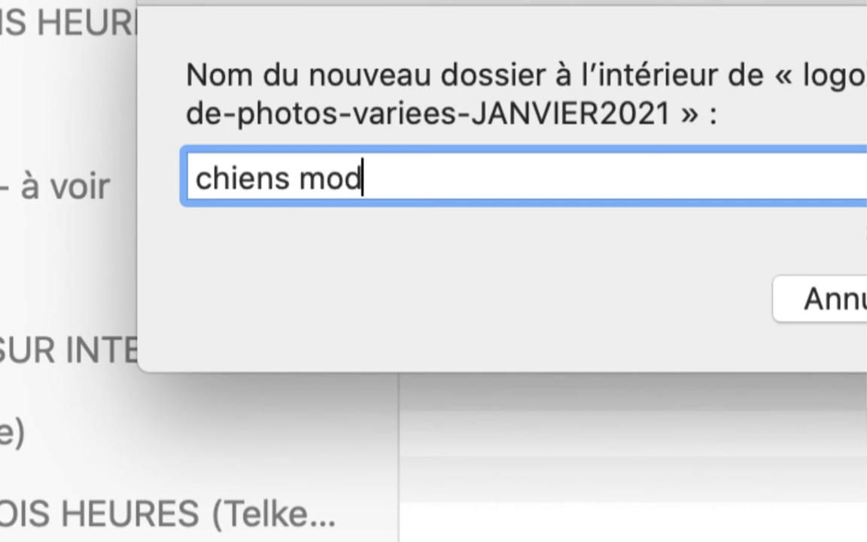
pyautogui.write('ifiées')
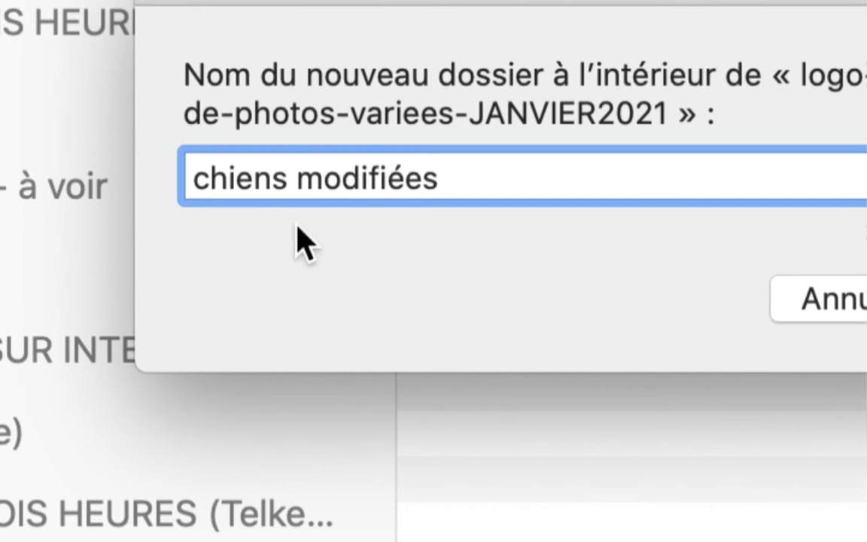
pyautogui.press('Left')
pyautogui.press('BackSpace')
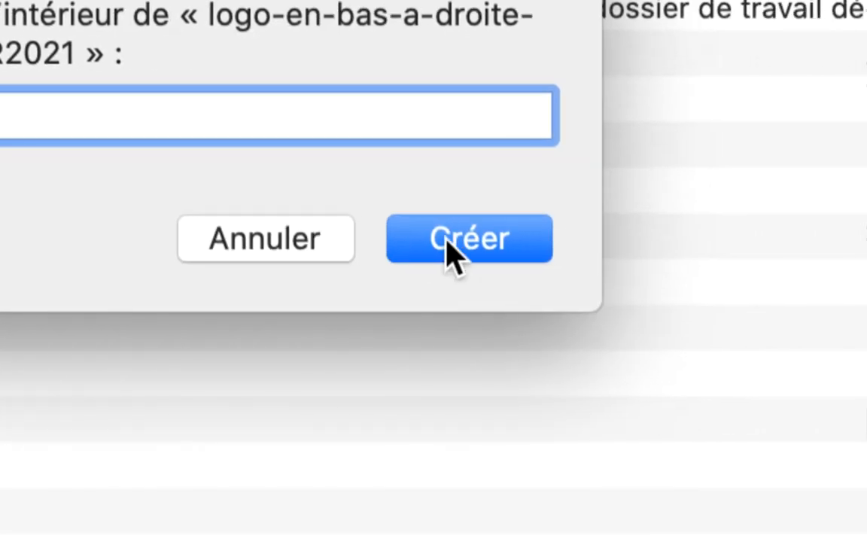
pyautogui.click(448, 241)
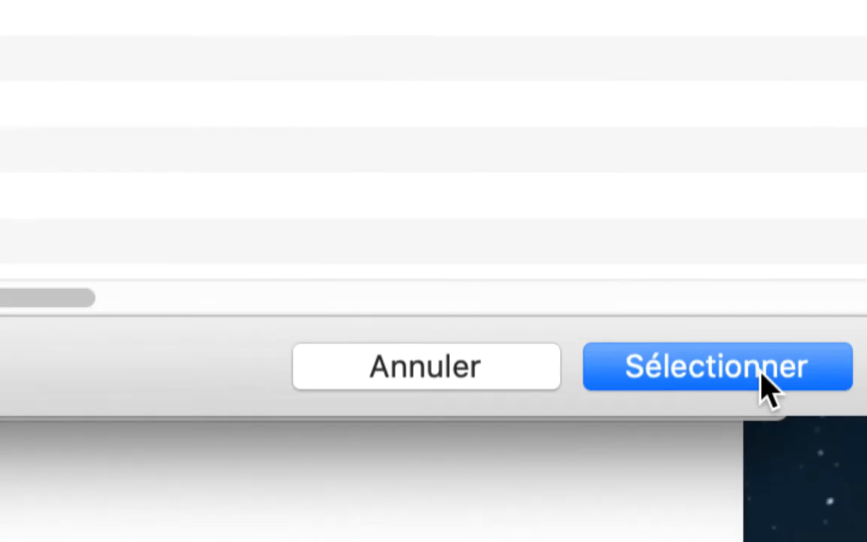
pyautogui.click(762, 375)
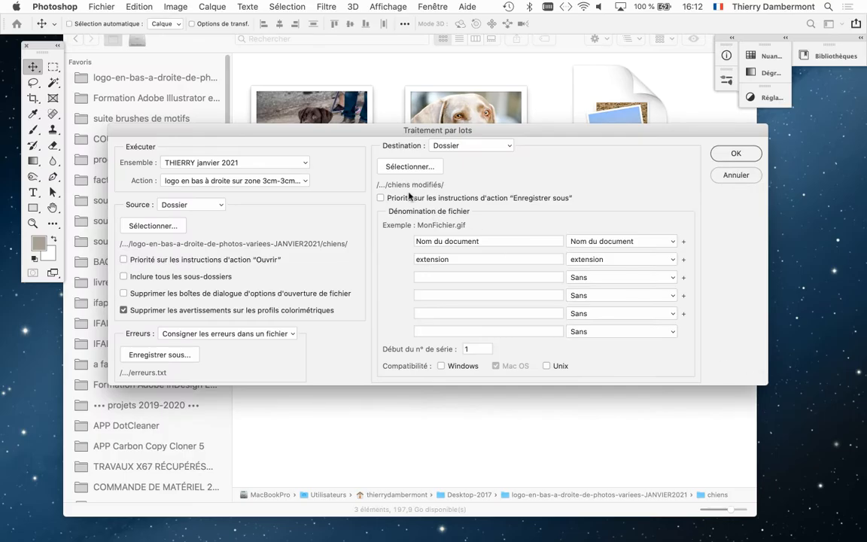
# Try to run the batch on the chiens photos, and cancel it when saving brown-labrador-retriever-dog.psd is requested
pyautogui.press('alt')
pyautogui.click(743, 155)
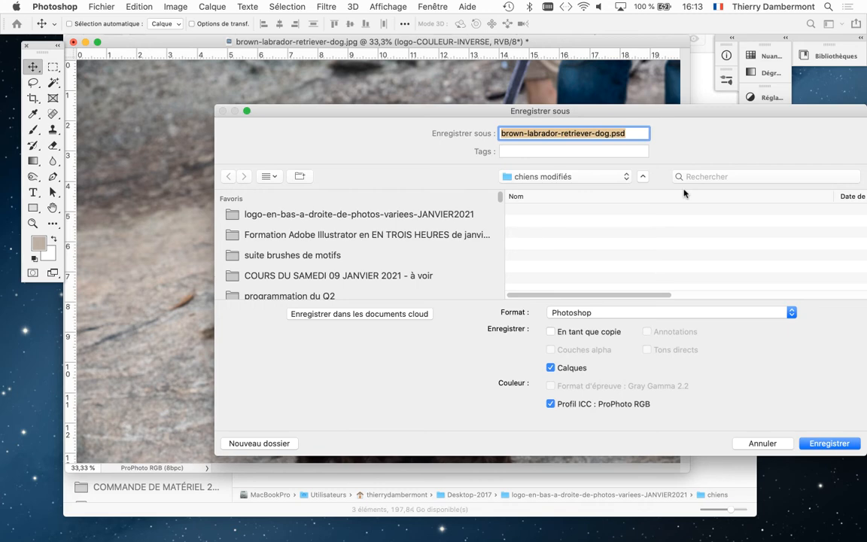
pyautogui.moveTo(651, 115); pyautogui.dragTo(588, 119)
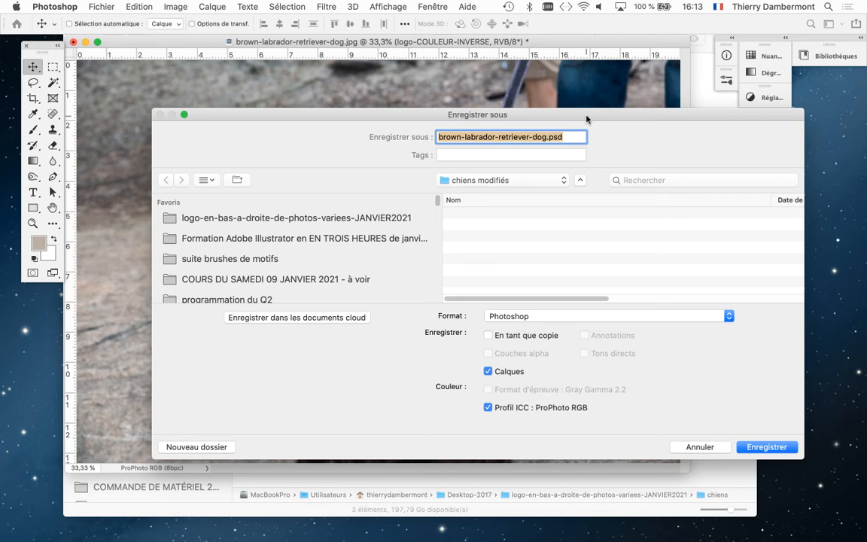
pyautogui.click(700, 447)
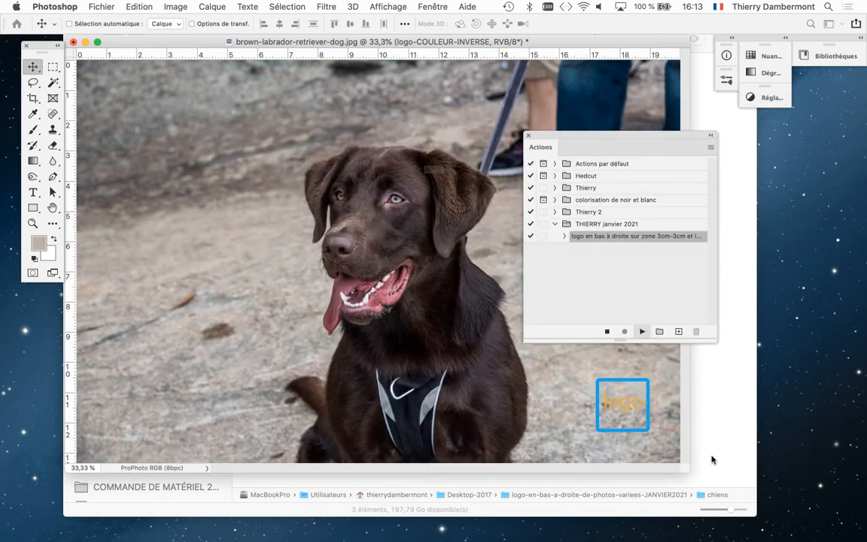
pyautogui.click(458, 200)
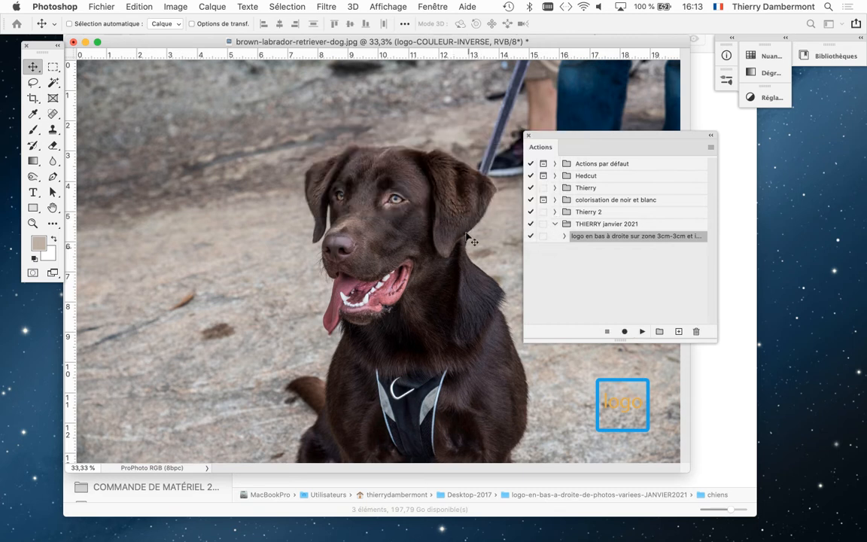
# Close brown-labrador-retriever-dog.jpg without saving its changes
pyautogui.click(73, 43)
pyautogui.click(404, 201)
pyautogui.click(398, 220)
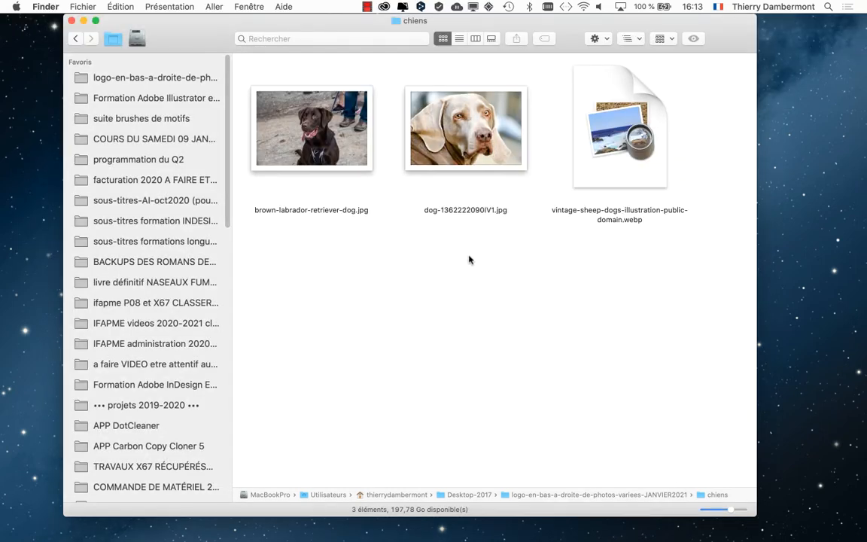
# Close the Finder window showing the chiens folder and return to Photoshop
pyautogui.press('super+Tab')
pyautogui.press('Tab')
pyautogui.click(292, 275)
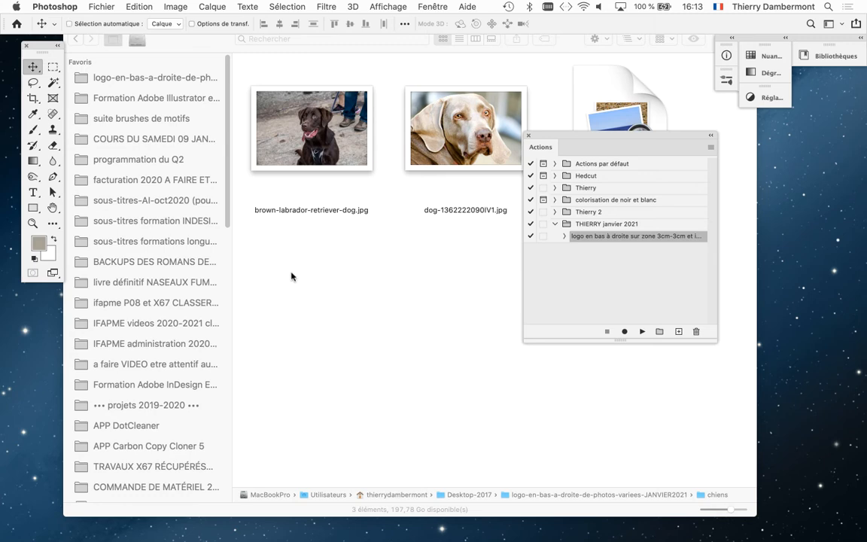
pyautogui.click(66, 5)
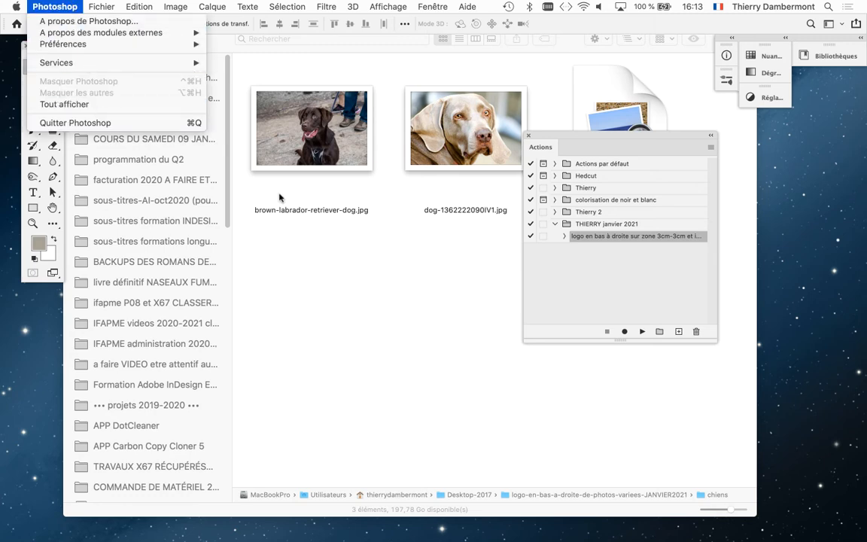
pyautogui.click(334, 260)
pyautogui.press('super+Tab')
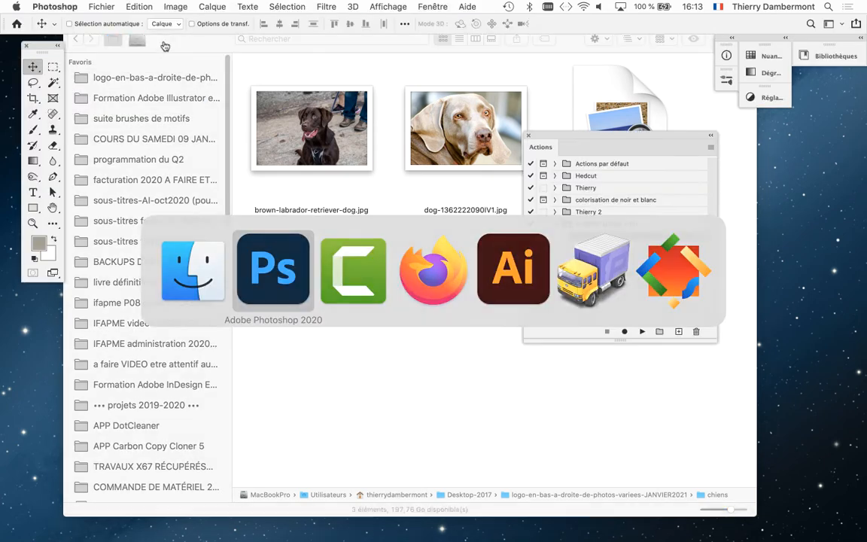
pyautogui.click(157, 37)
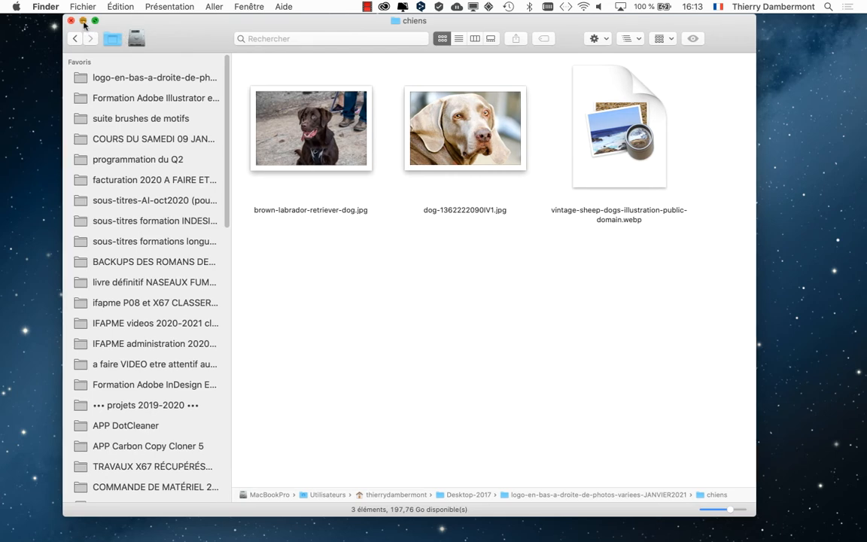
pyautogui.click(71, 21)
pyautogui.press('super+Tab')
pyautogui.click(272, 268)
# Open the Image Processor script and choose chiens inside logo-en-bas-a-droite-de-photos-variees-JANVIER2021 as the source folder
pyautogui.click(101, 6)
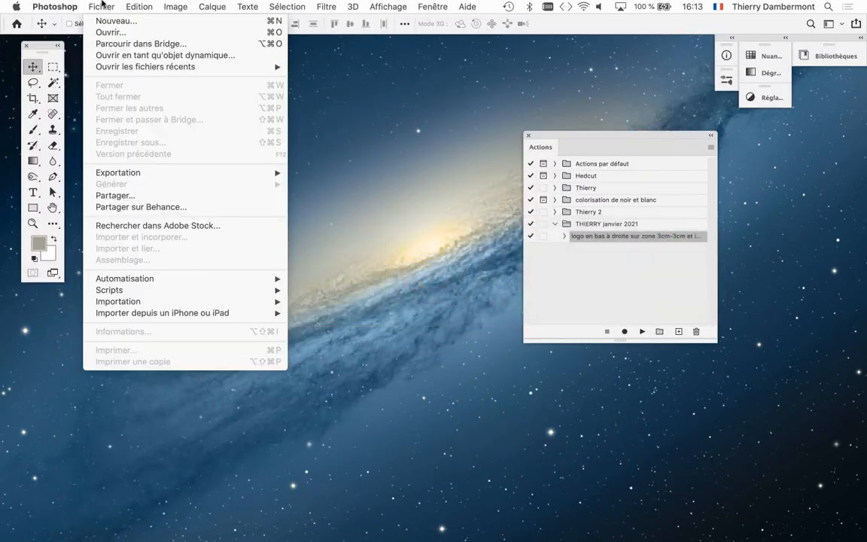
pyautogui.moveTo(181, 294)
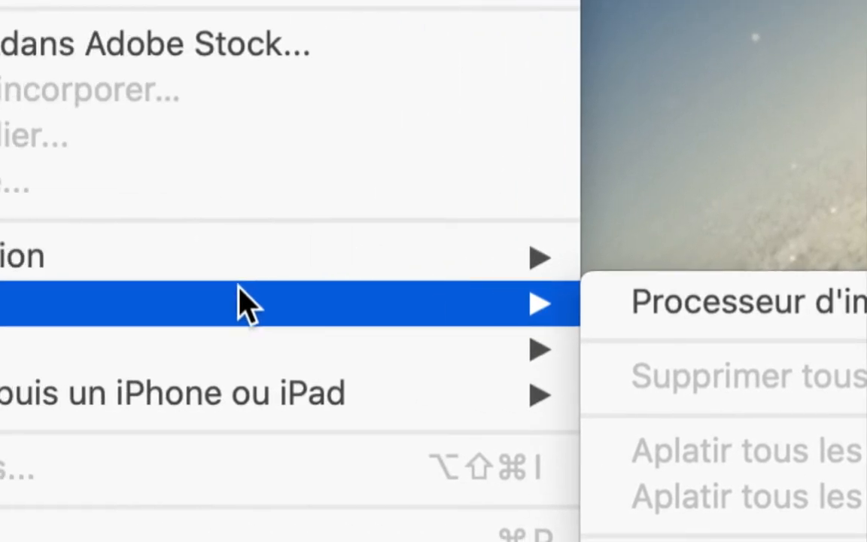
pyautogui.click(693, 303)
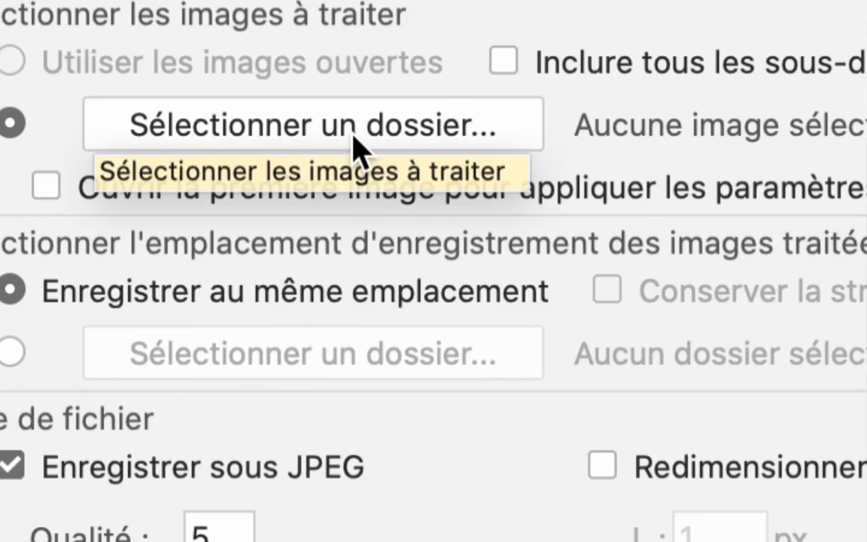
pyautogui.click(354, 143)
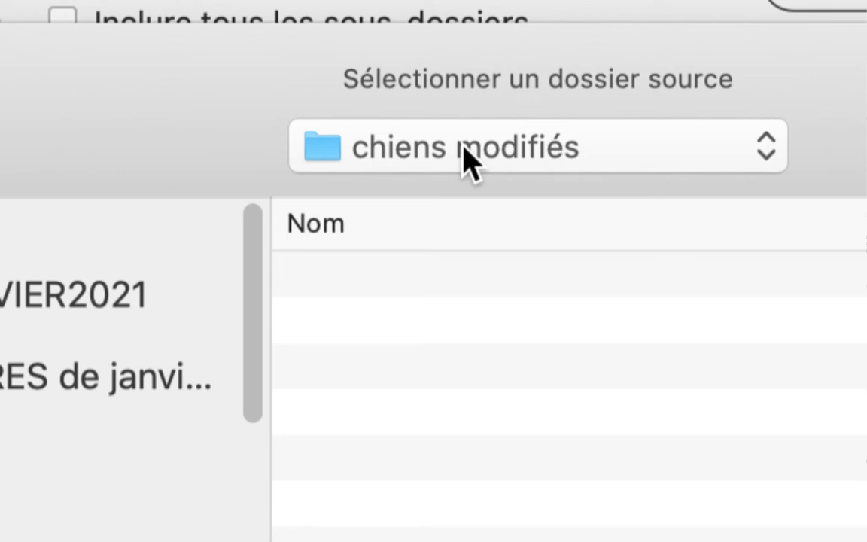
pyautogui.click(466, 158)
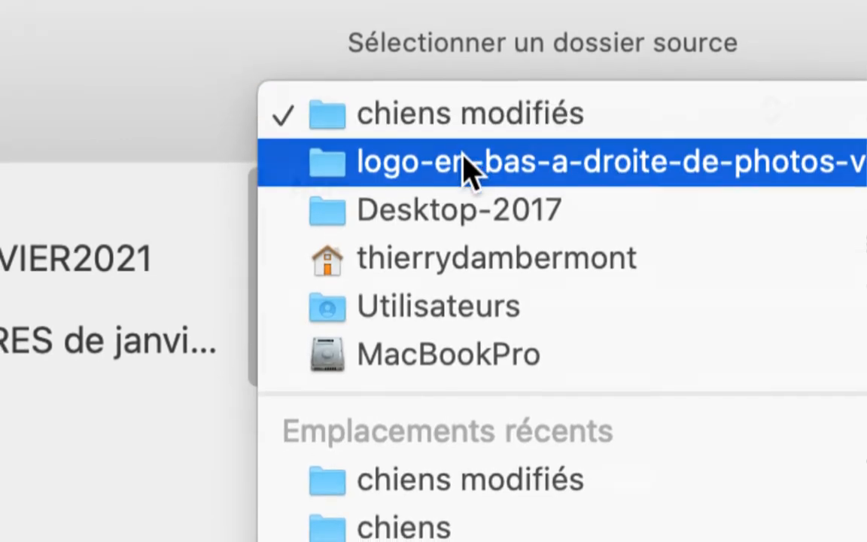
pyautogui.click(464, 189)
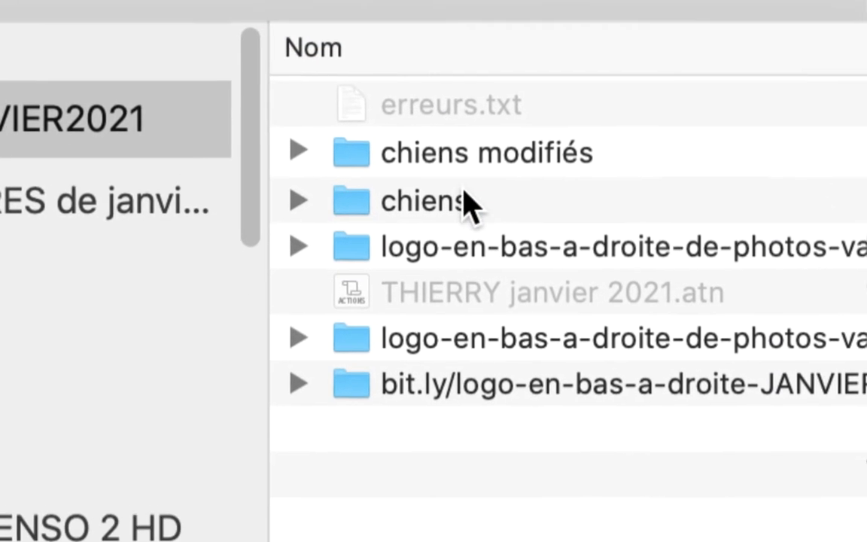
pyautogui.click(463, 195)
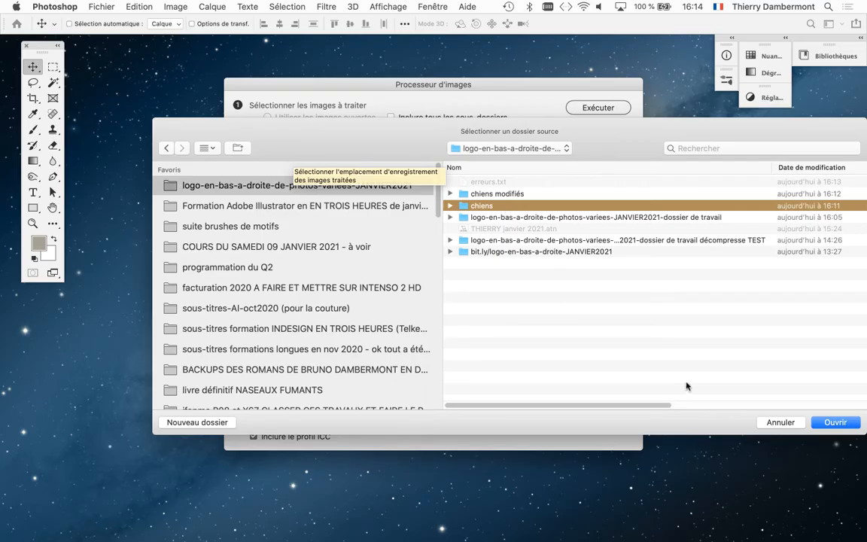
pyautogui.click(835, 422)
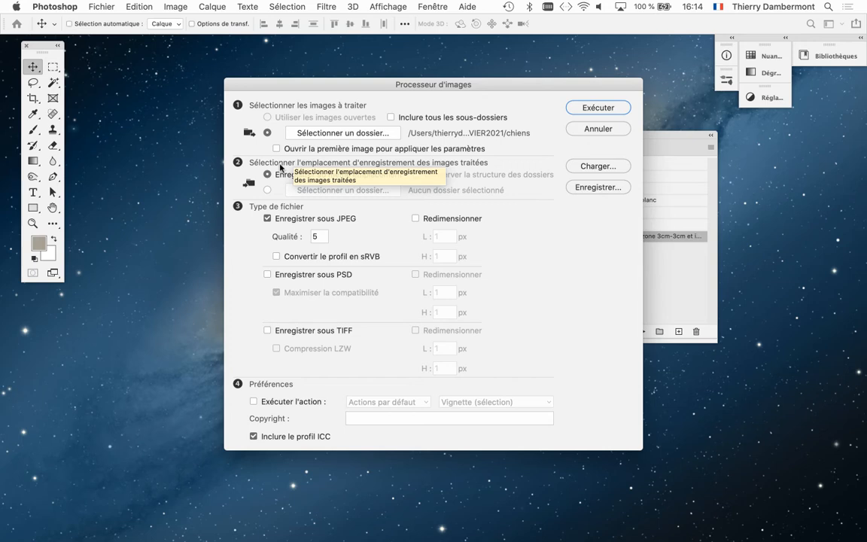
# Create a folder named "chiens en PSD" inside logo-en-bas-a-droite-de-photos-variees-JANVIER2021 and choose it as the destination for the processed images
pyautogui.click(267, 190)
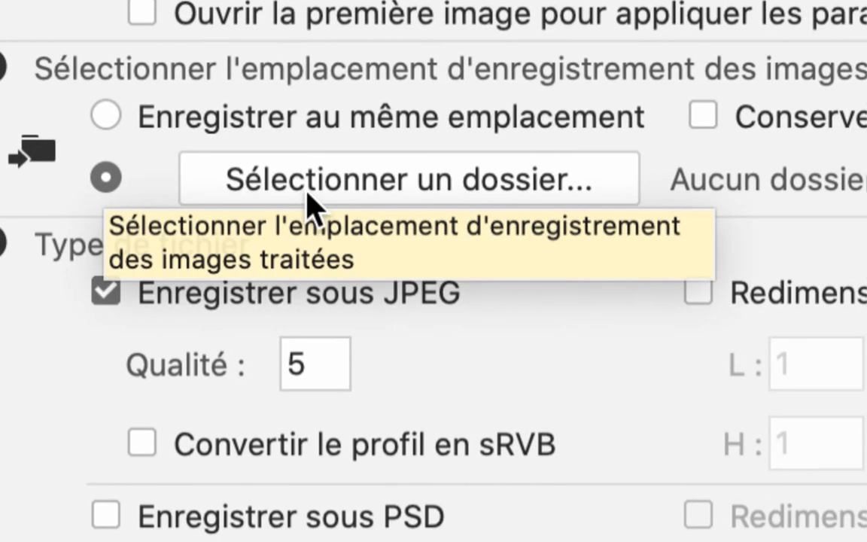
pyautogui.click(307, 197)
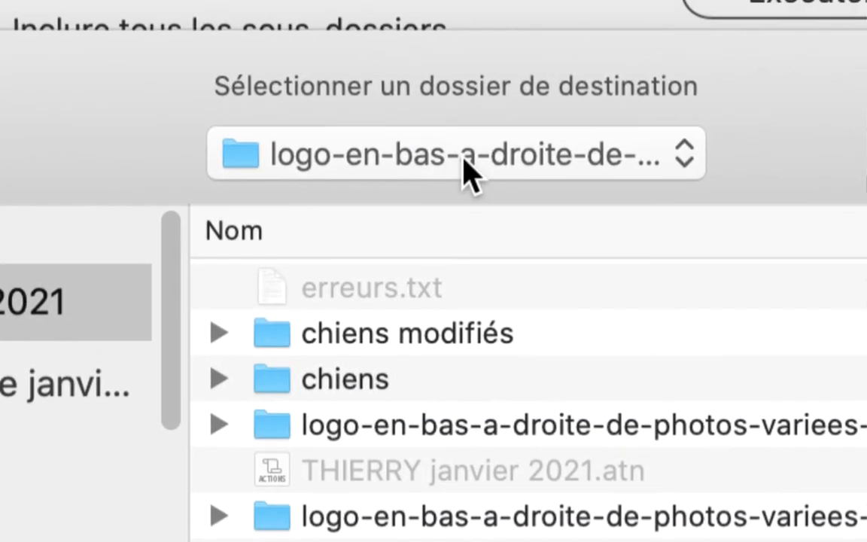
pyautogui.click(465, 172)
pyautogui.click(469, 170)
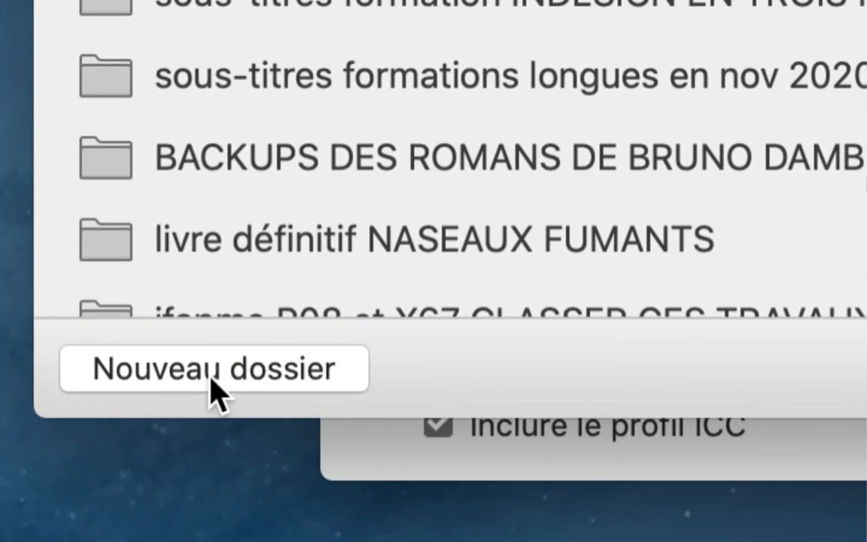
pyautogui.click(211, 376)
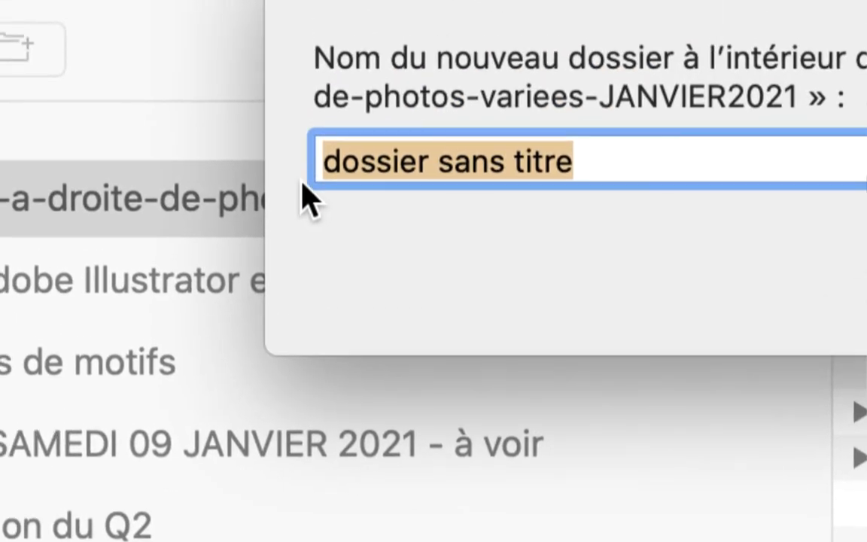
pyautogui.write('ch')
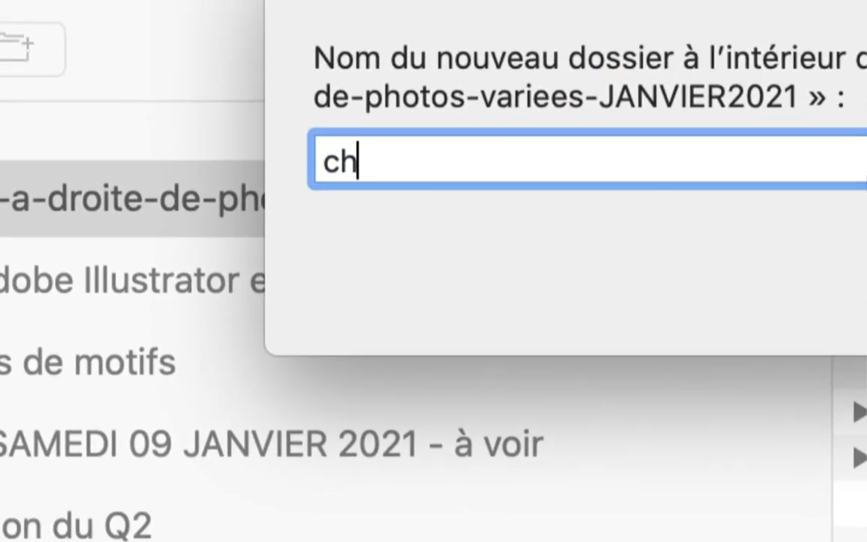
pyautogui.write('iens en PSD')
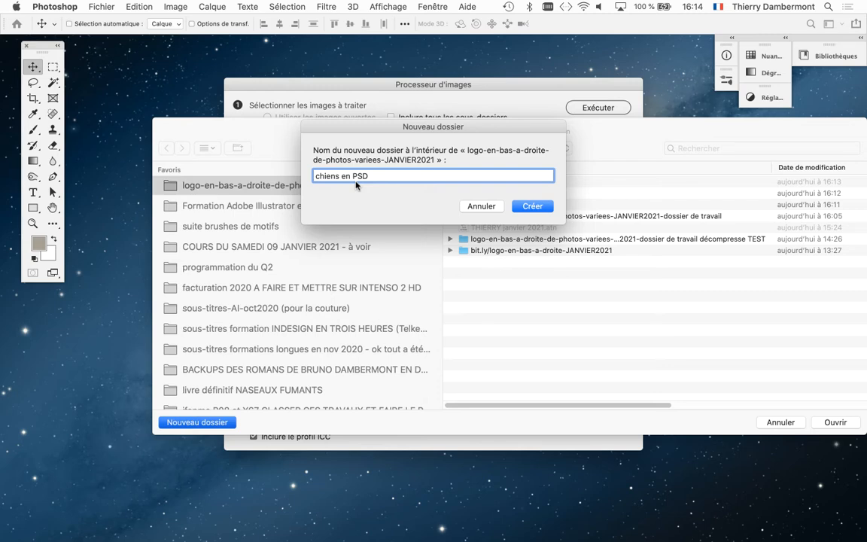
pyautogui.click(533, 206)
pyautogui.click(826, 423)
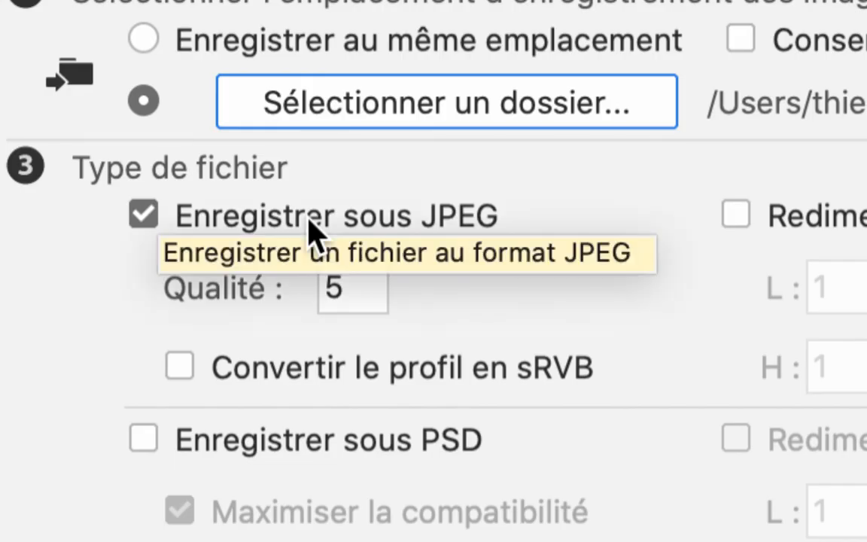
# Set the output to PSD instead of JPEG and run the Image Processor
pyautogui.click(309, 222)
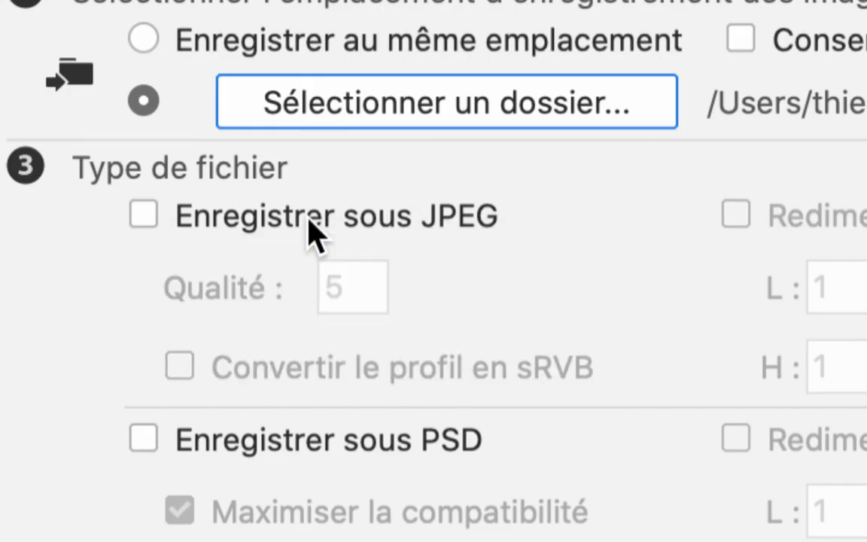
pyautogui.click(293, 269)
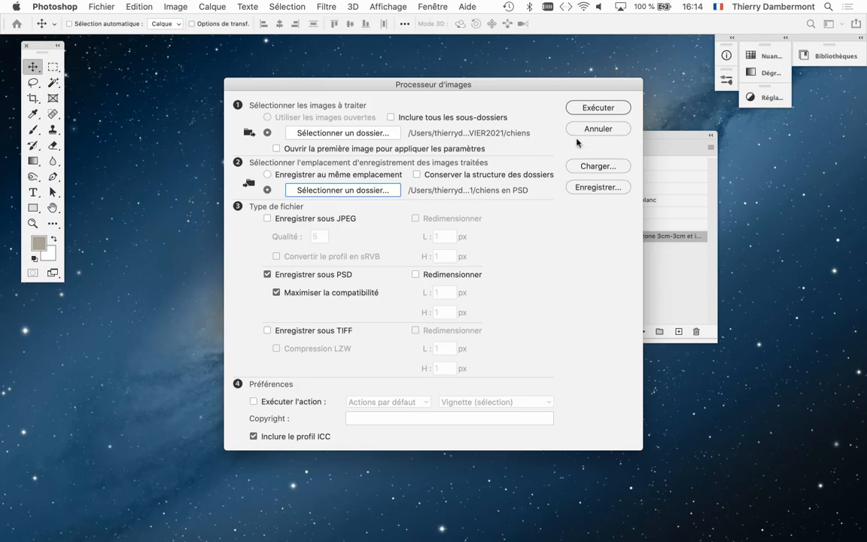
pyautogui.click(597, 108)
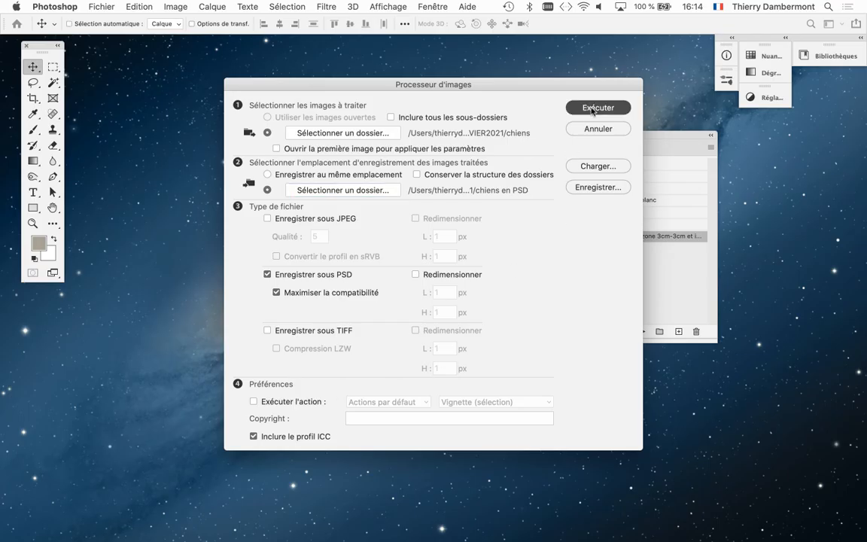
# Switch to Finder, open logo-en-bas-a-droite-de-photos-variees-JANVIER2021 in a new window and expand chiens en PSD and its PSD subfolder
pyautogui.press('super+Tab')
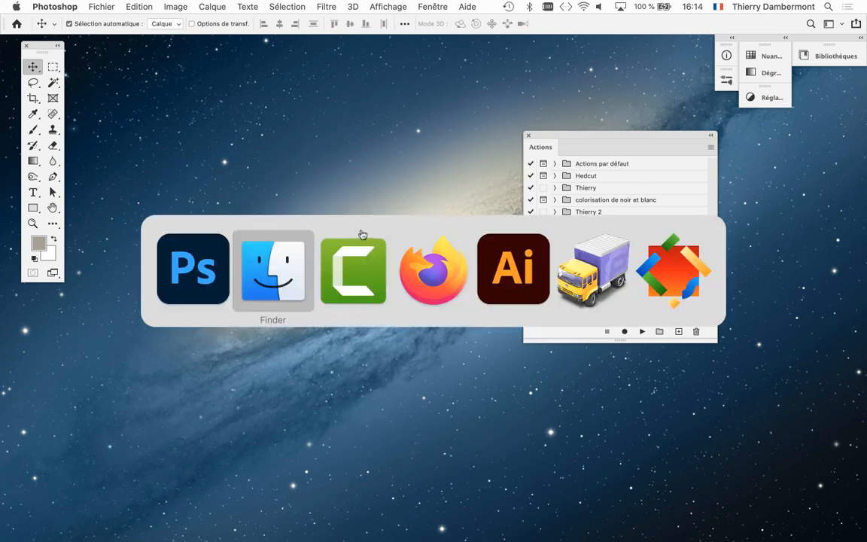
pyautogui.click(276, 263)
pyautogui.click(93, 7)
pyautogui.click(103, 21)
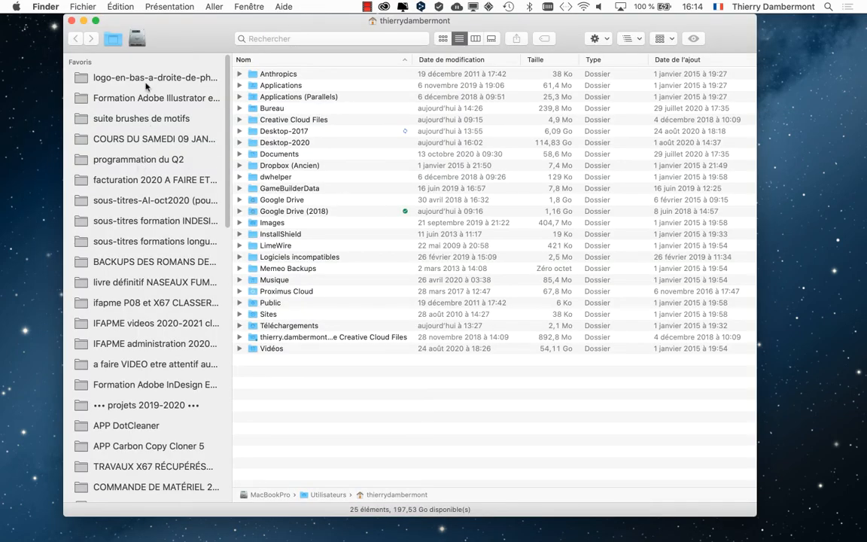
pyautogui.click(147, 80)
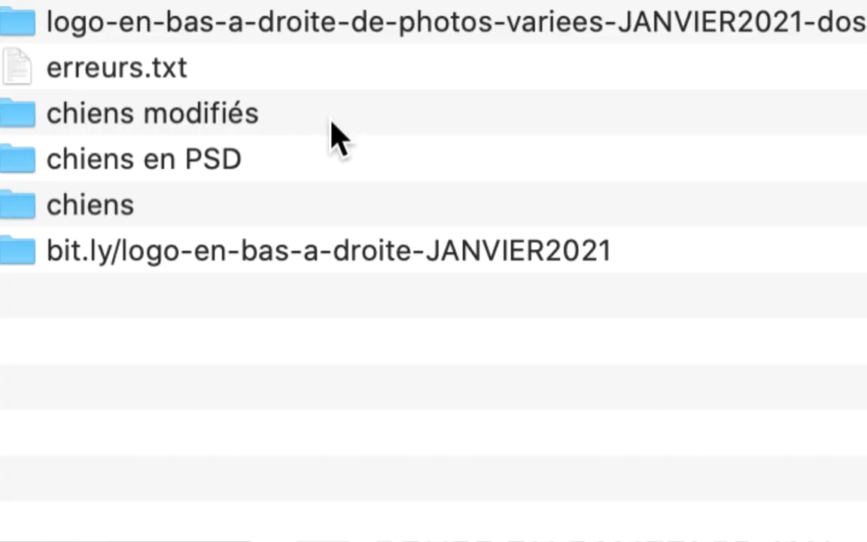
pyautogui.click(80, 159)
pyautogui.click(260, 123)
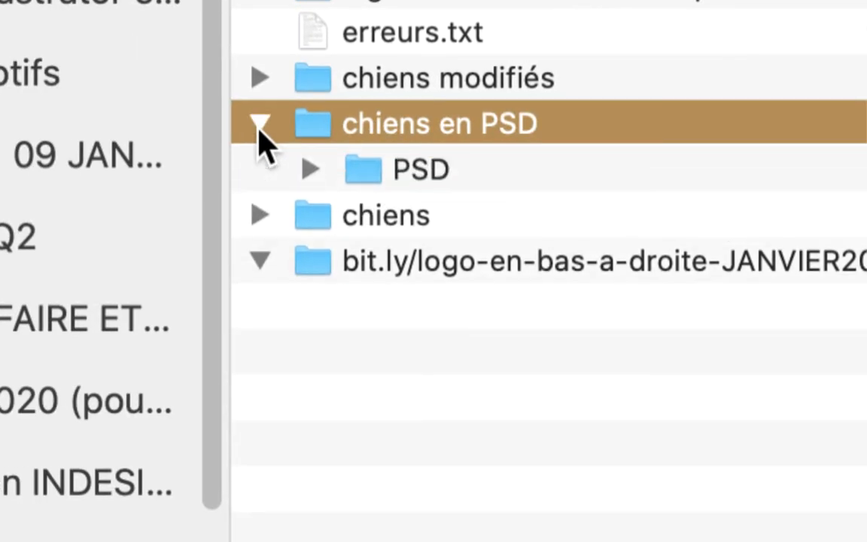
pyautogui.click(310, 170)
pyautogui.click(478, 217)
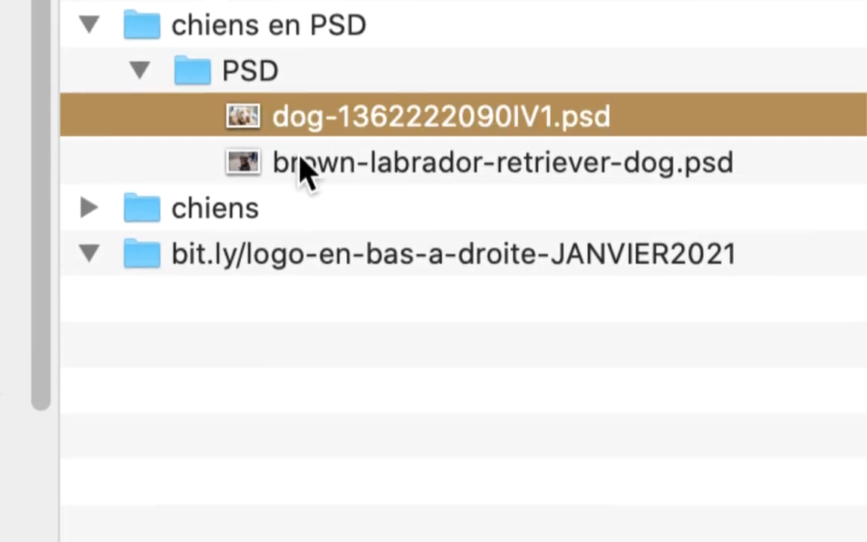
# Examine the dog PSD files produced in the PSD subfolder, and collapse the subfolder and chiens en PSD
pyautogui.click(299, 162)
pyautogui.click(301, 116)
pyautogui.click(293, 160)
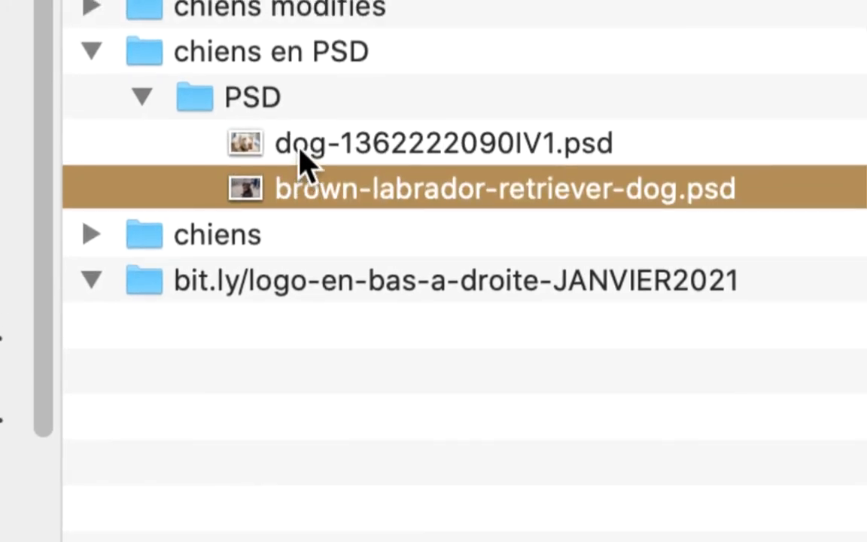
pyautogui.click(298, 148)
pyautogui.click(284, 178)
pyautogui.click(285, 147)
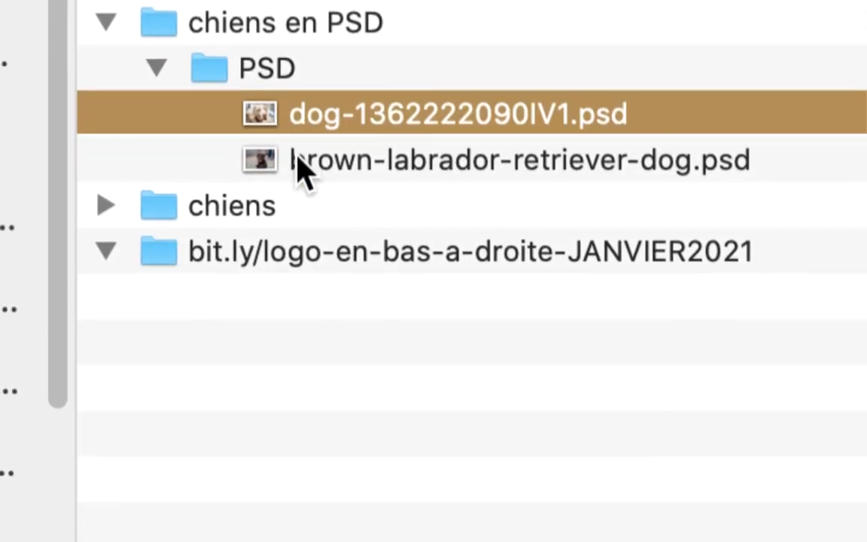
pyautogui.click(297, 156)
pyautogui.click(294, 122)
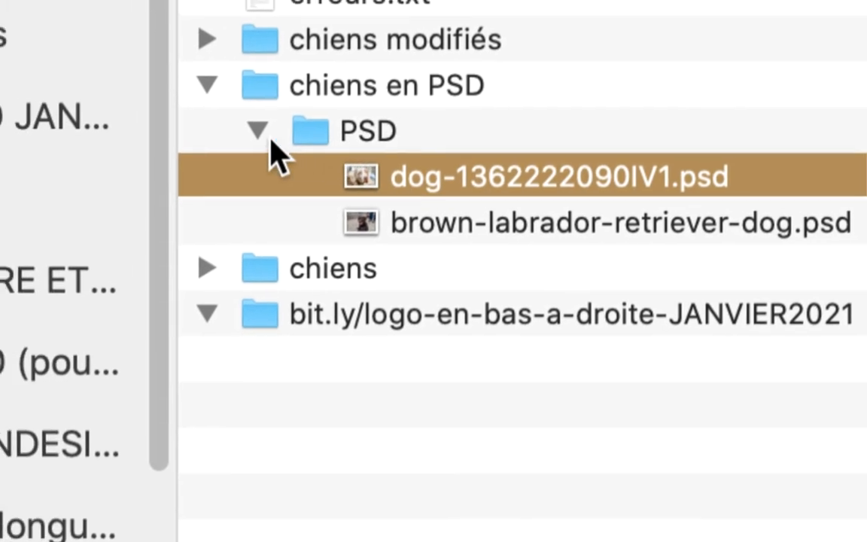
pyautogui.click(268, 137)
pyautogui.click(268, 137)
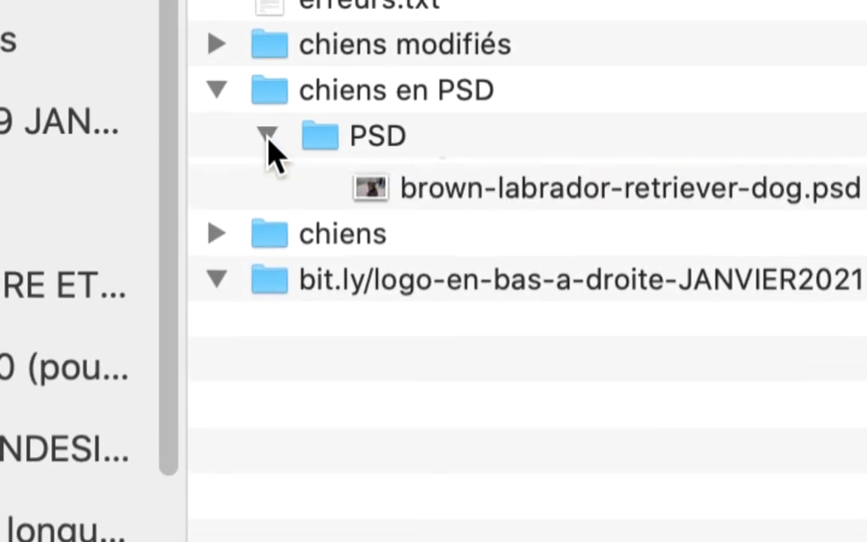
pyautogui.click(268, 137)
pyautogui.click(216, 90)
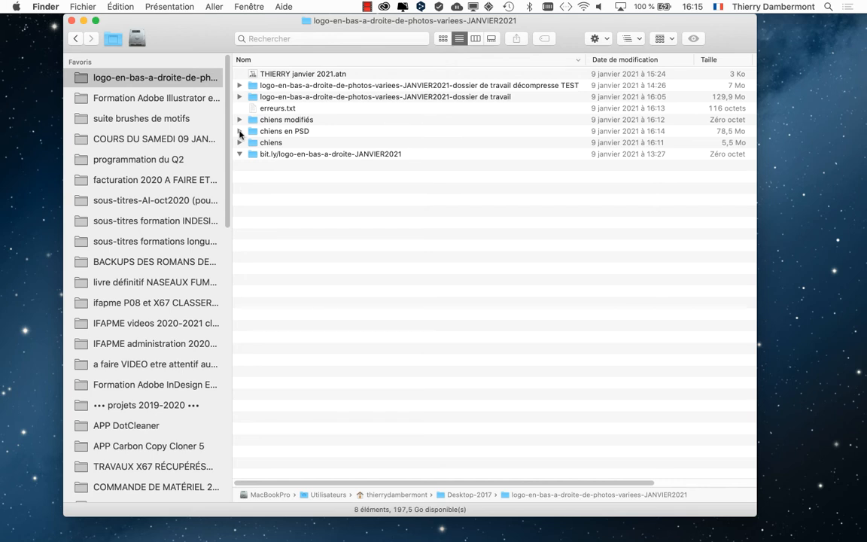
# Return to Photoshop, open batch processing and choose the PSD subfolder of chiens en PSD as the source folder
pyautogui.press('super+Tab')
pyautogui.press('super+Tab')
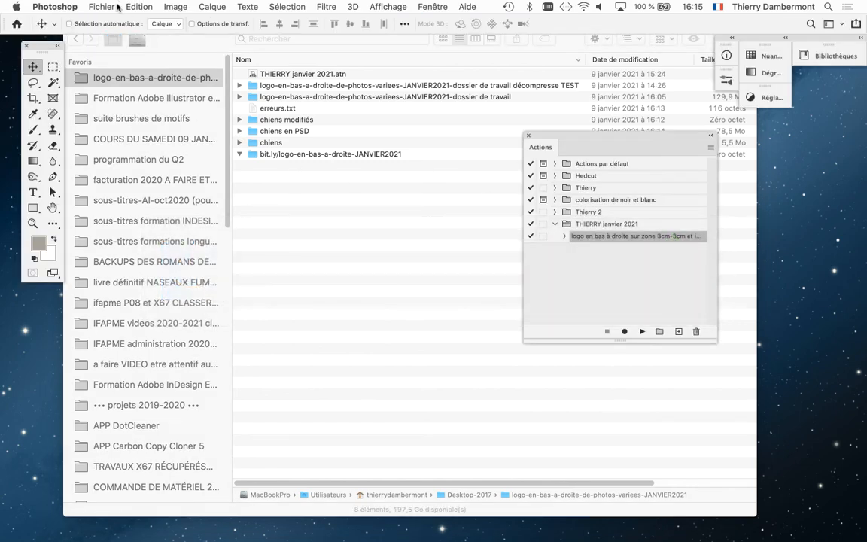
pyautogui.click(102, 6)
pyautogui.moveTo(160, 280)
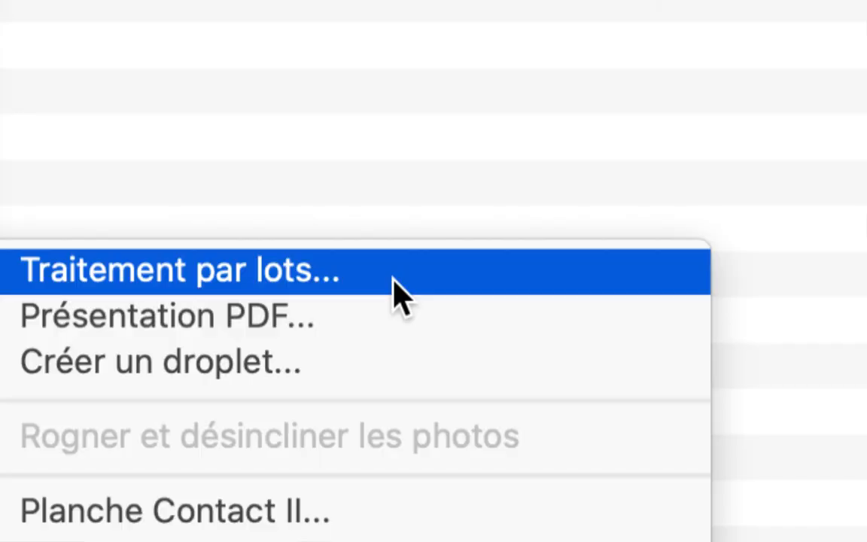
pyautogui.click(393, 280)
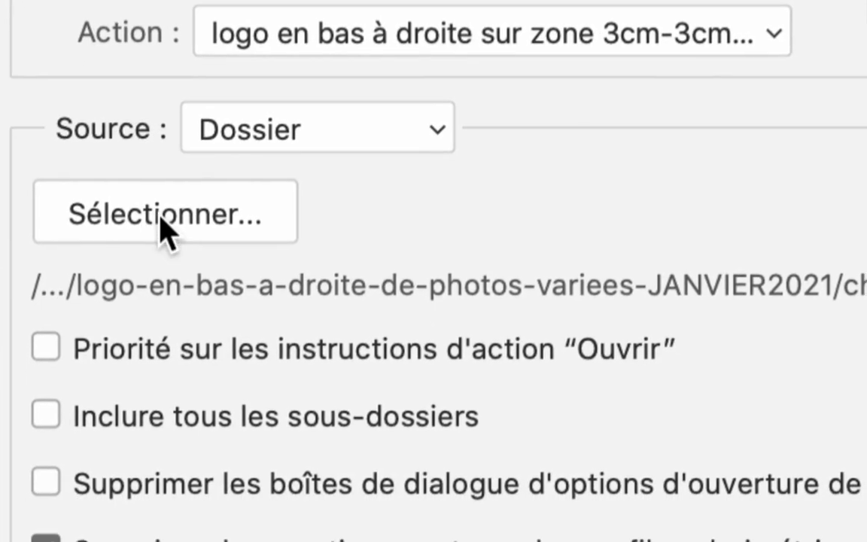
pyautogui.click(160, 218)
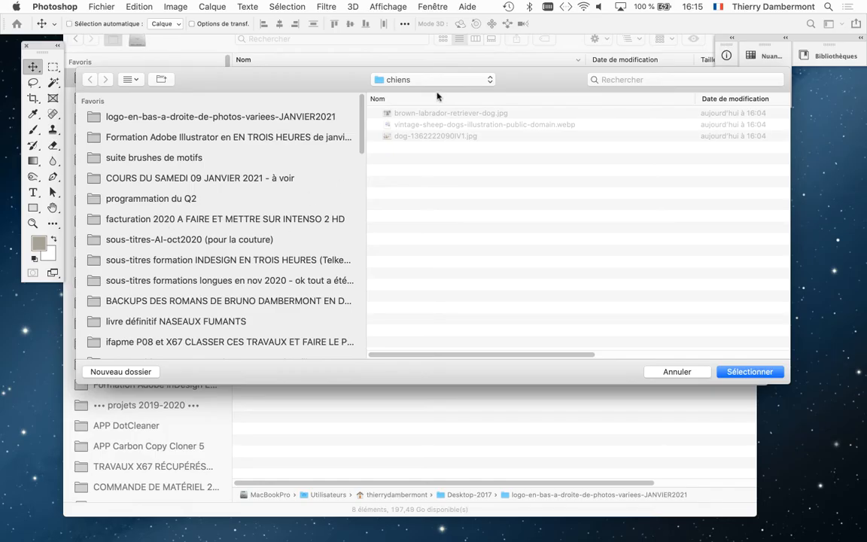
pyautogui.click(414, 79)
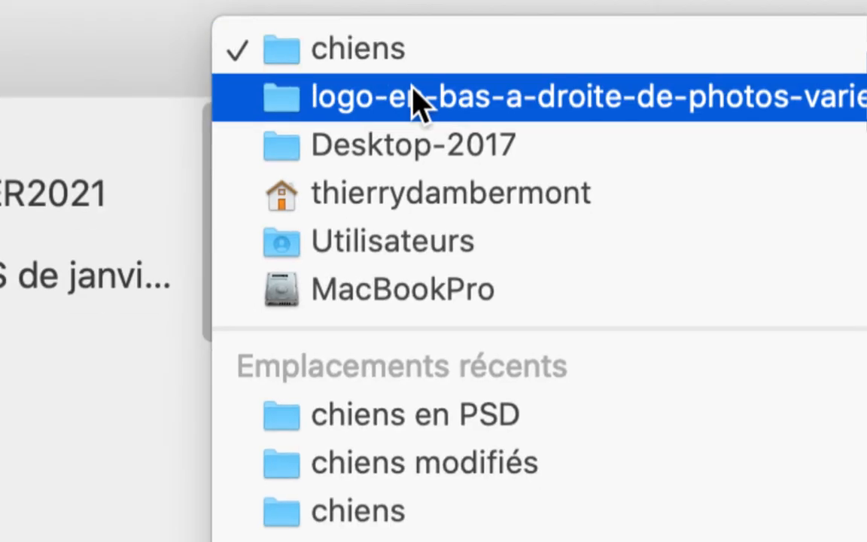
pyautogui.click(416, 101)
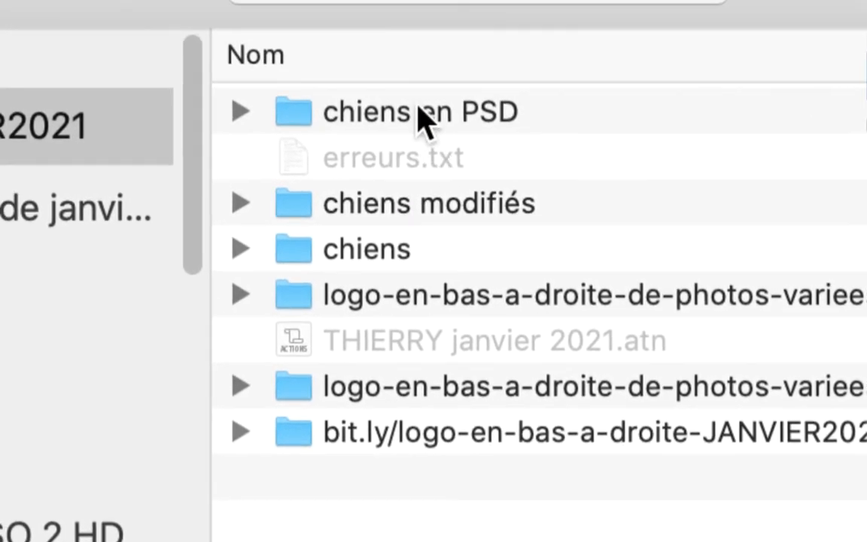
pyautogui.click(425, 121)
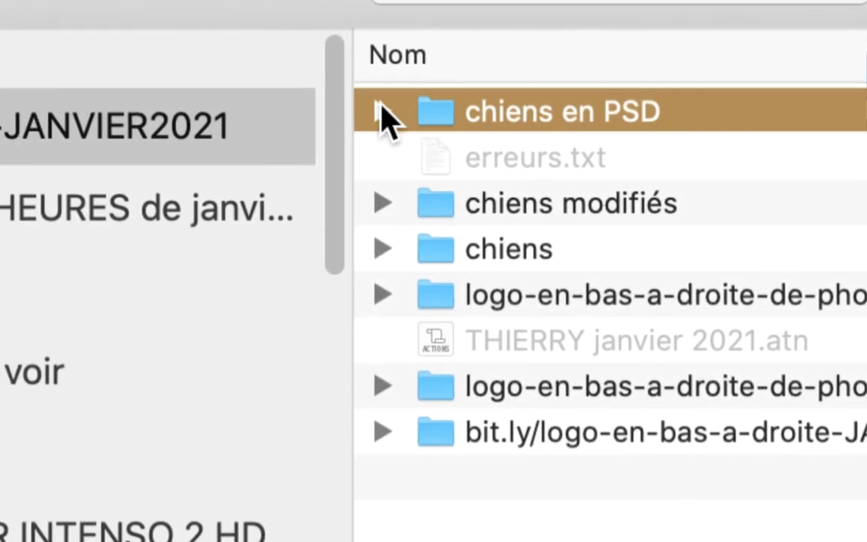
pyautogui.click(241, 111)
pyautogui.click(357, 166)
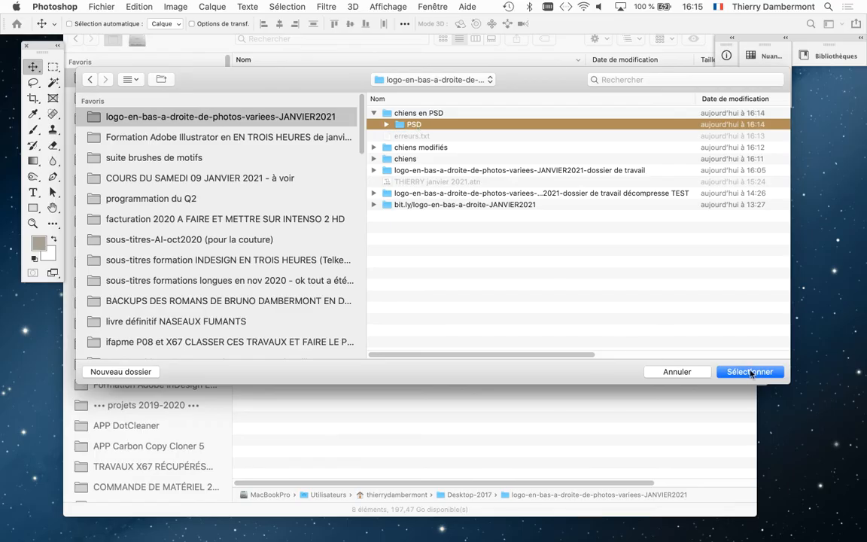
pyautogui.click(750, 372)
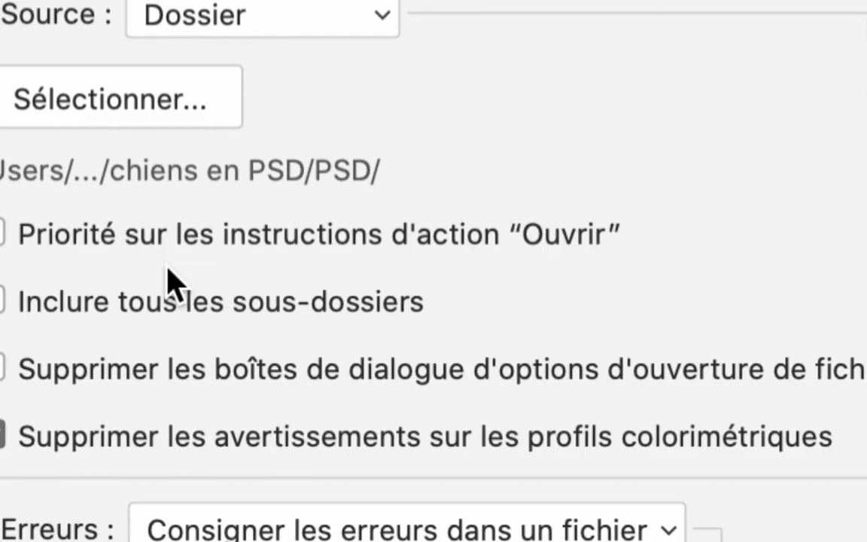
# Run the batch with all subfolders included, accepting maximised PSD compatibility and turning off further display of the format options
pyautogui.click(95, 303)
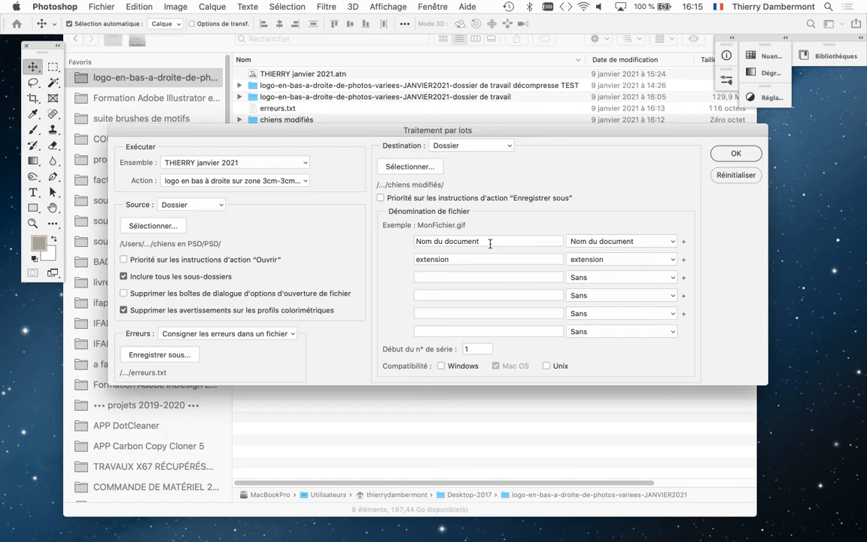
pyautogui.click(736, 155)
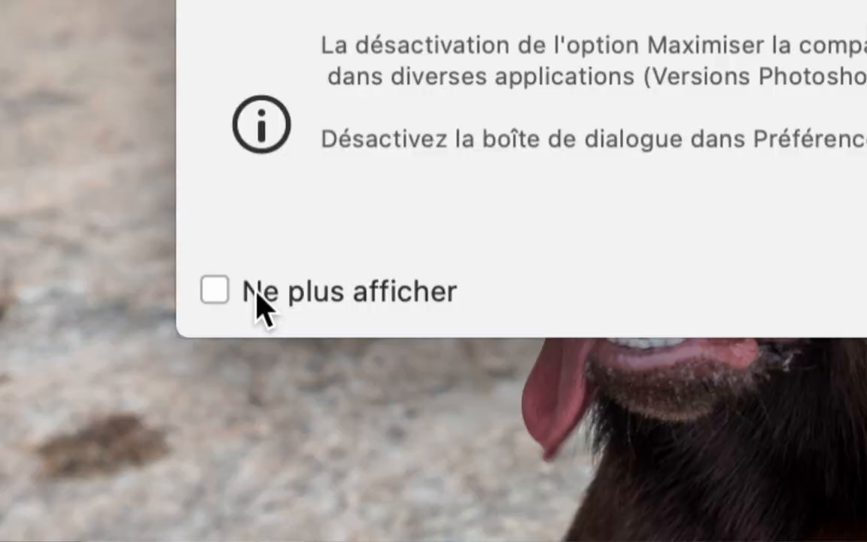
pyautogui.click(256, 301)
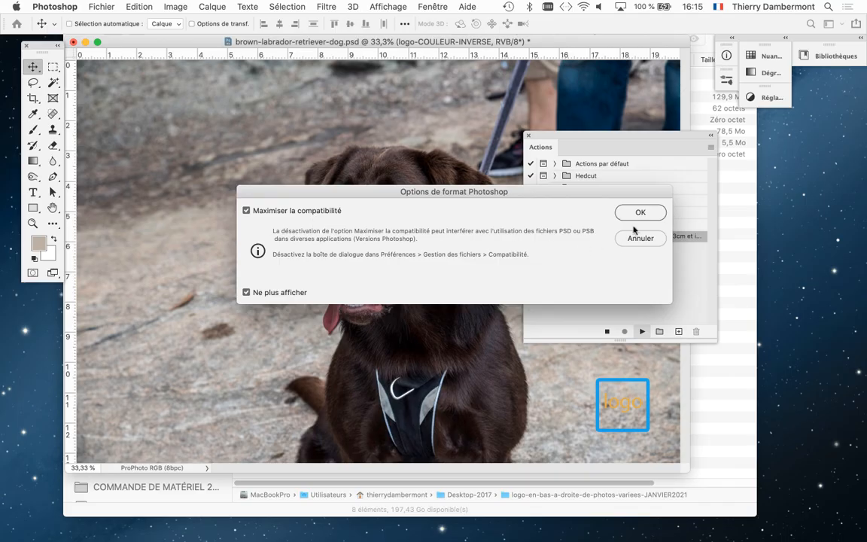
pyautogui.click(639, 214)
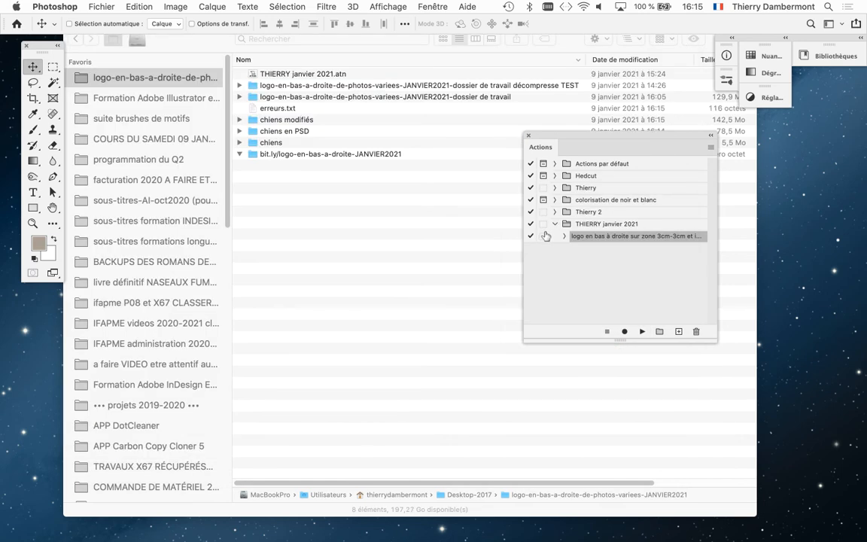
# Switch to Finder and open the chiens modifiés folder to check the batch output
pyautogui.click(367, 189)
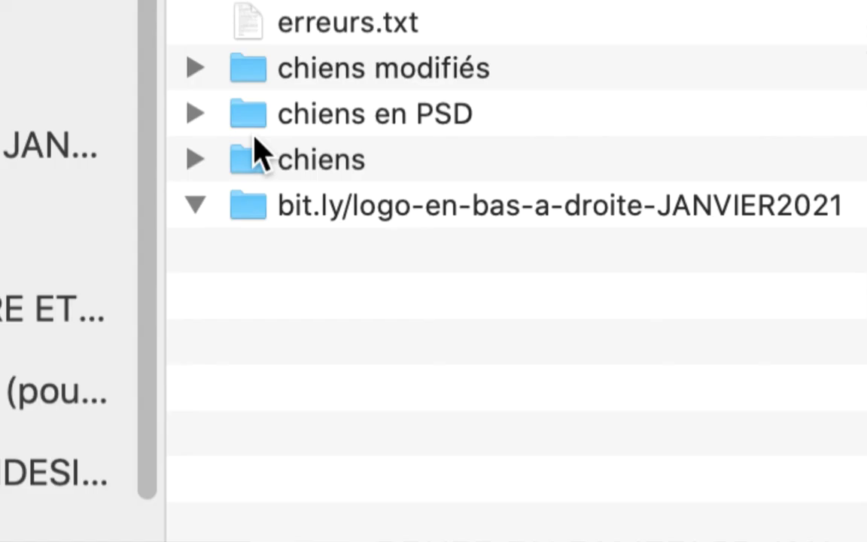
pyautogui.click(239, 119)
pyautogui.doubleClick(288, 133)
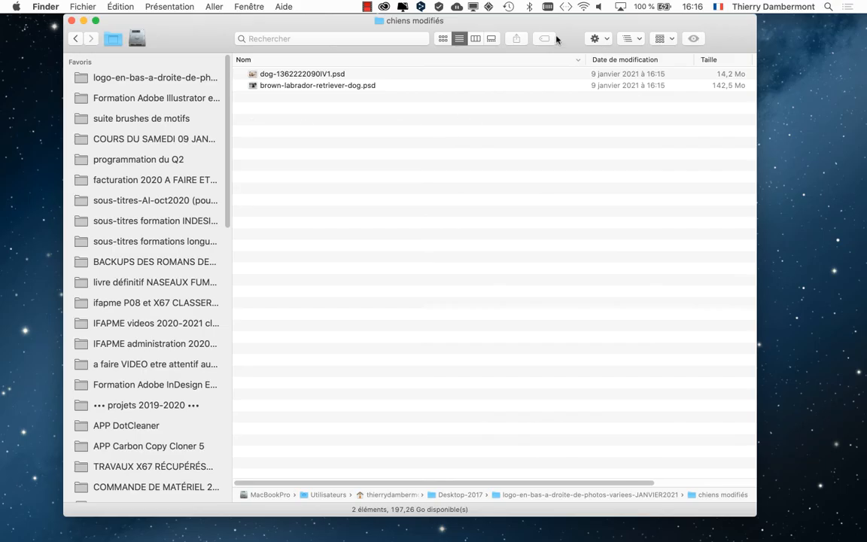
# Show the chiens modifiés files as enlarged thumbnails and open both dog PSDs together in Photoshop
pyautogui.click(444, 39)
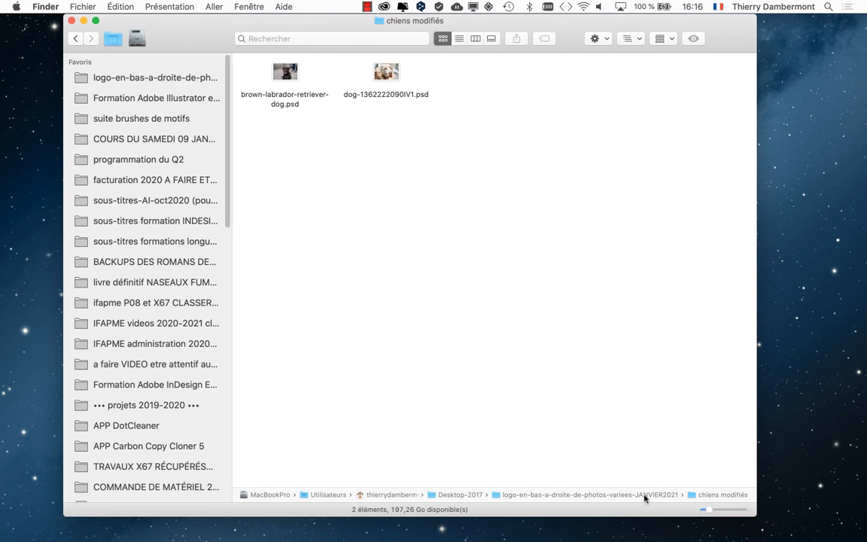
pyautogui.moveTo(709, 509); pyautogui.dragTo(741, 506)
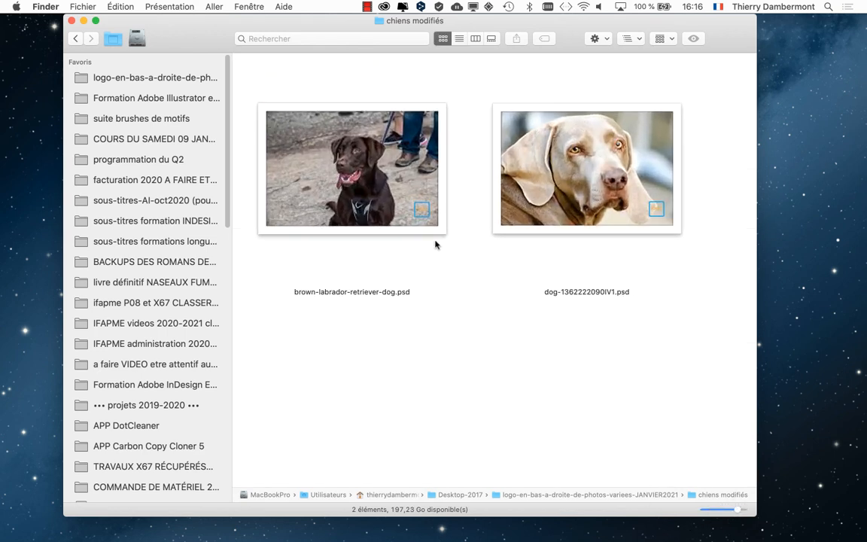
pyautogui.click(417, 193)
pyautogui.keyDown('shift'); pyautogui.click(555, 189); pyautogui.keyUp('shift')
pyautogui.doubleClick(555, 189)
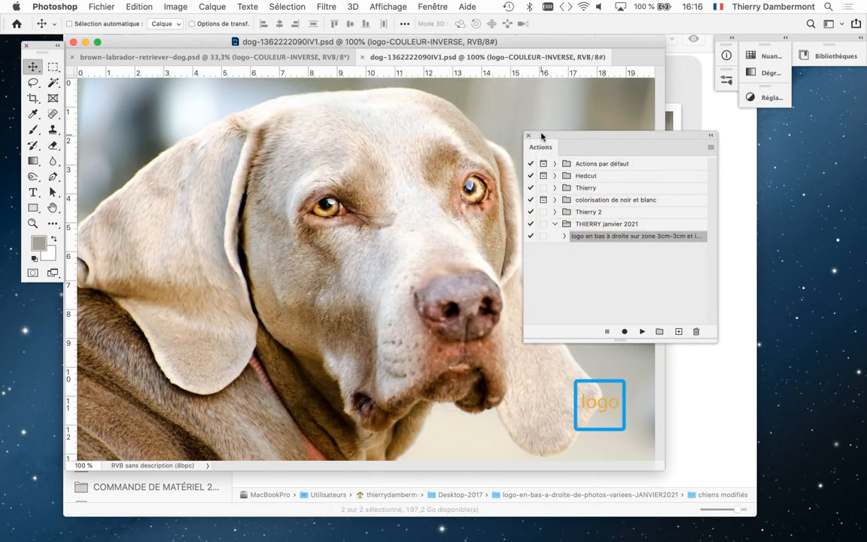
# Move the Actions panel clear of the image, enlarge the document window and examine the logo placement on both dog photos
pyautogui.moveTo(541, 137); pyautogui.dragTo(732, 175)
pyautogui.click(263, 64)
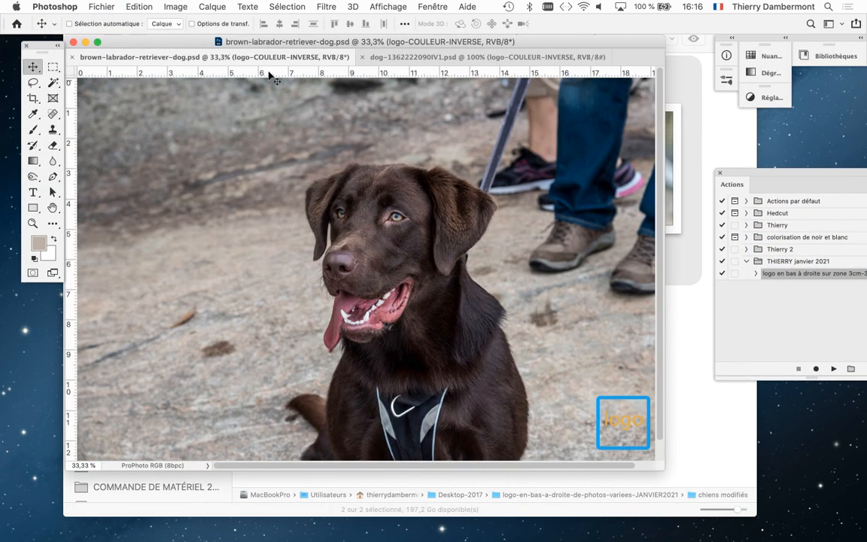
pyautogui.moveTo(659, 471); pyautogui.dragTo(709, 502)
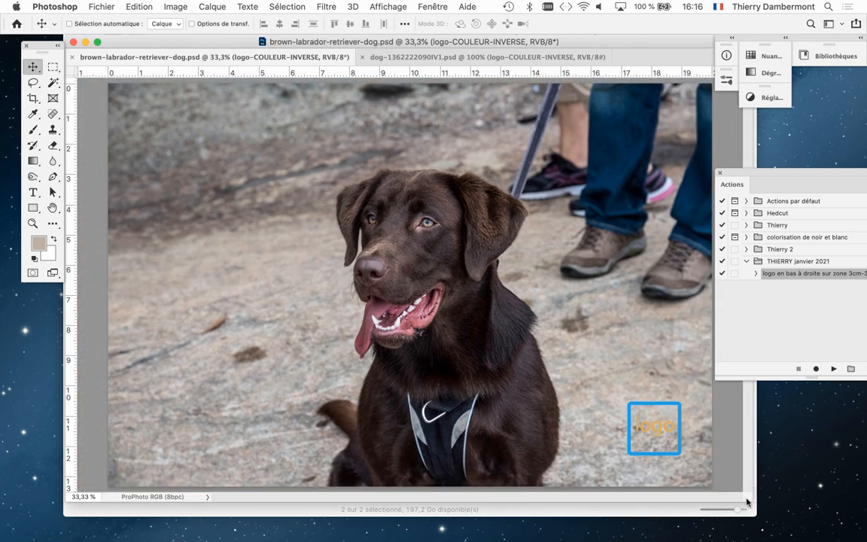
pyautogui.click(479, 58)
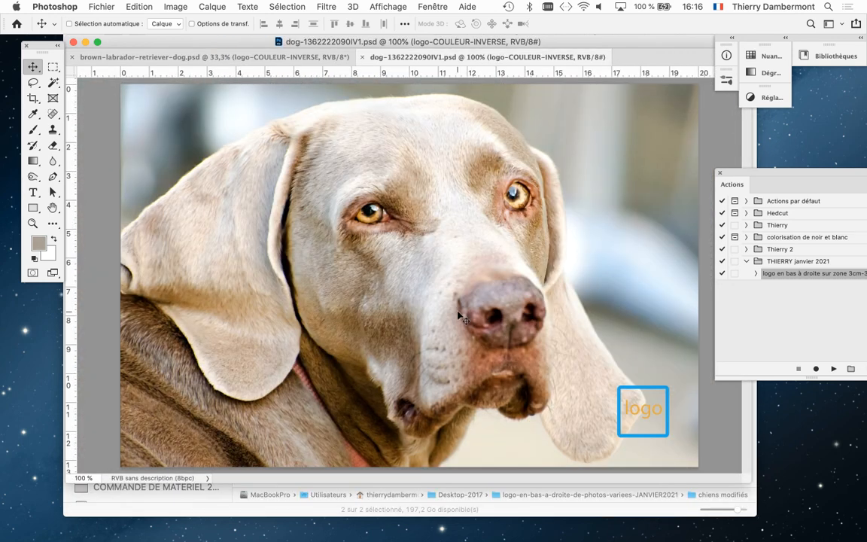